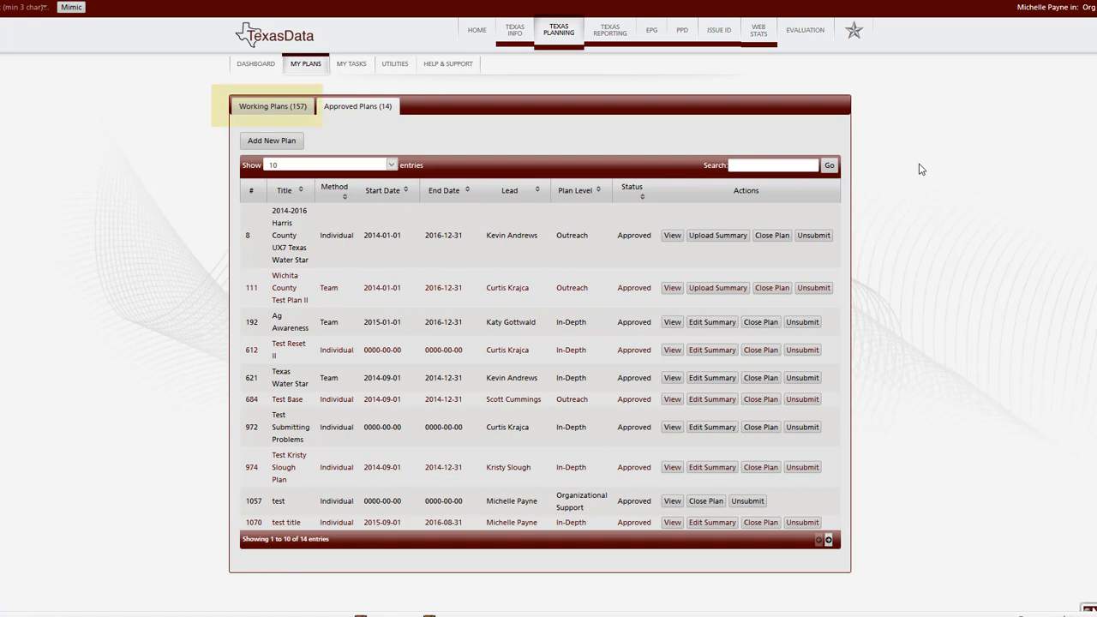
Step: Create a new plan from the working plans list and title it "Local Water Plan"
{"action": "left_click", "coordinate": [272, 108]}
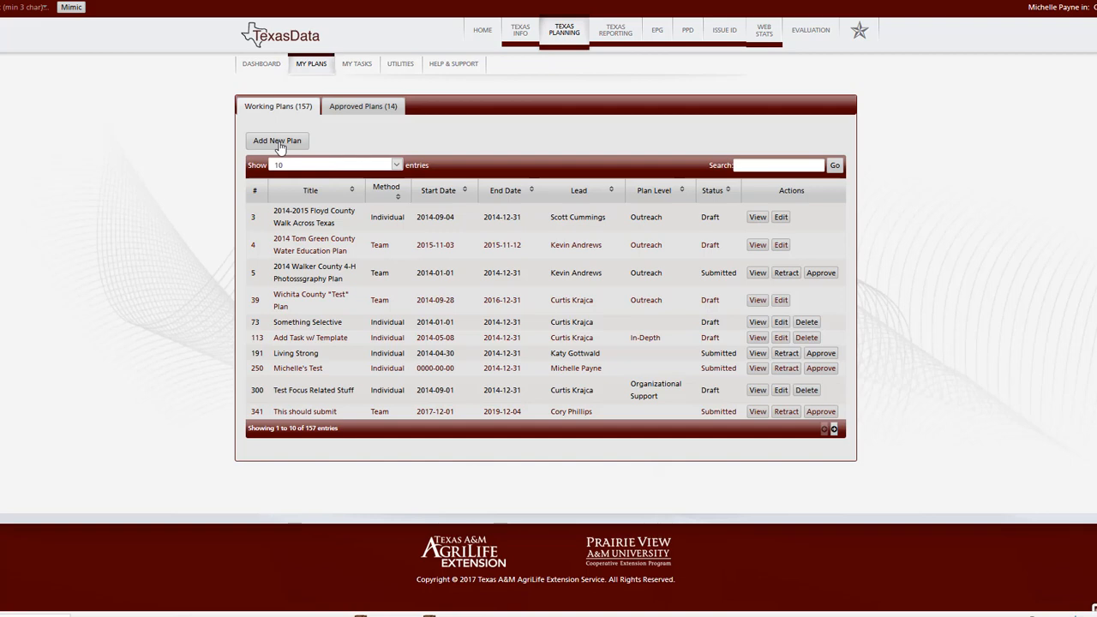
{"action": "left_click", "coordinate": [276, 141]}
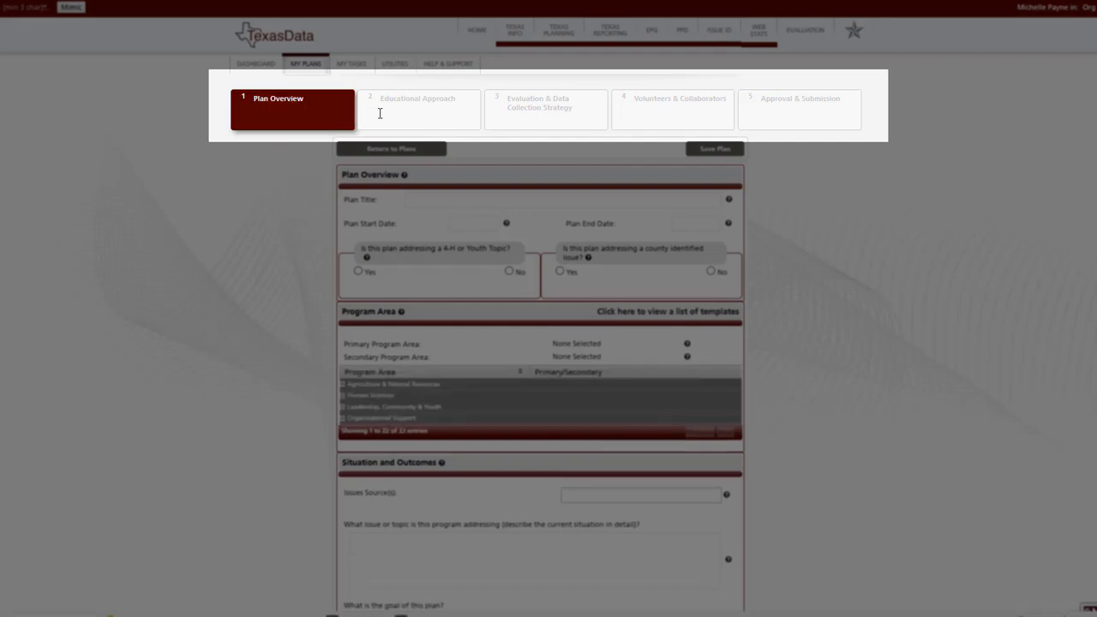
{"action": "left_click", "coordinate": [450, 152]}
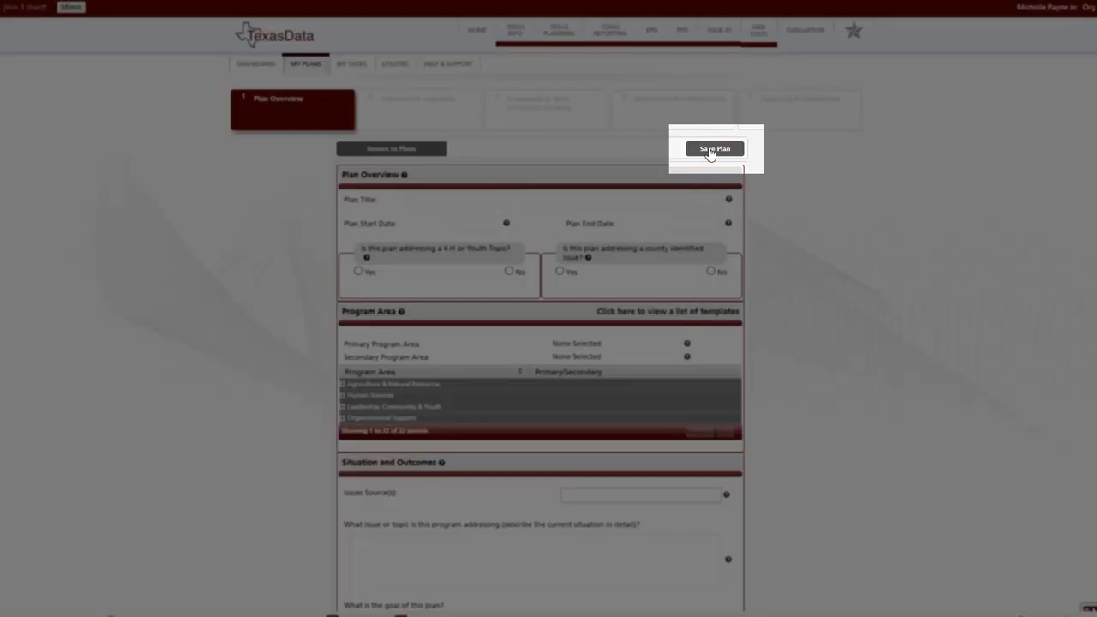
{"action": "left_click", "coordinate": [537, 199]}
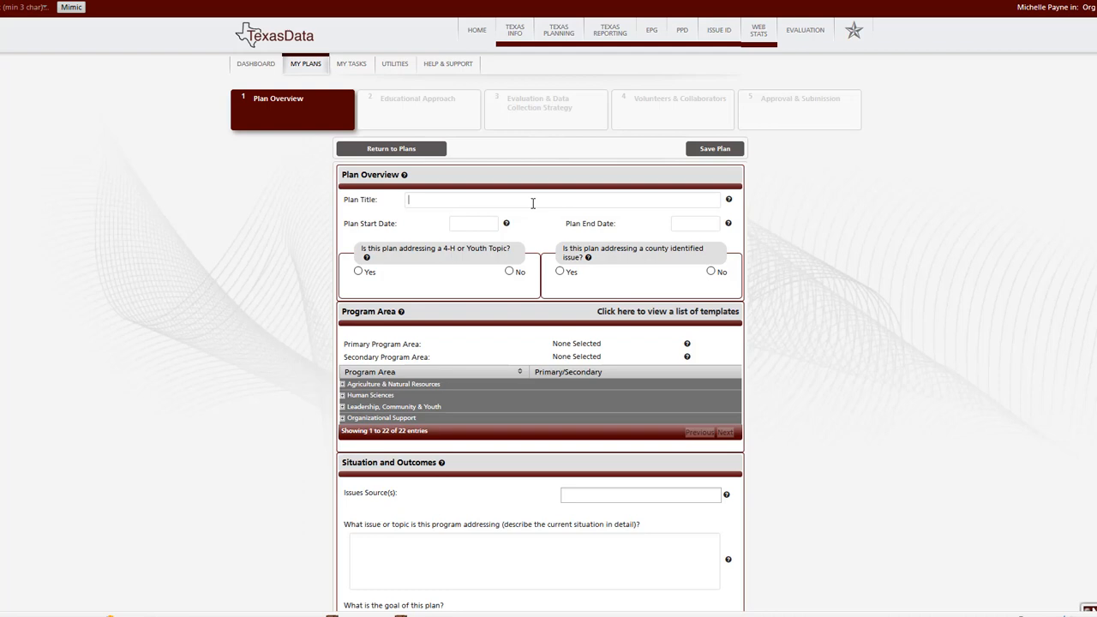
{"action": "type", "text": "Local Water Plan"}
Step: Set the plan start date to 01-01-2017 and the plan end date to 12-31-2017
{"action": "left_click", "coordinate": [482, 224]}
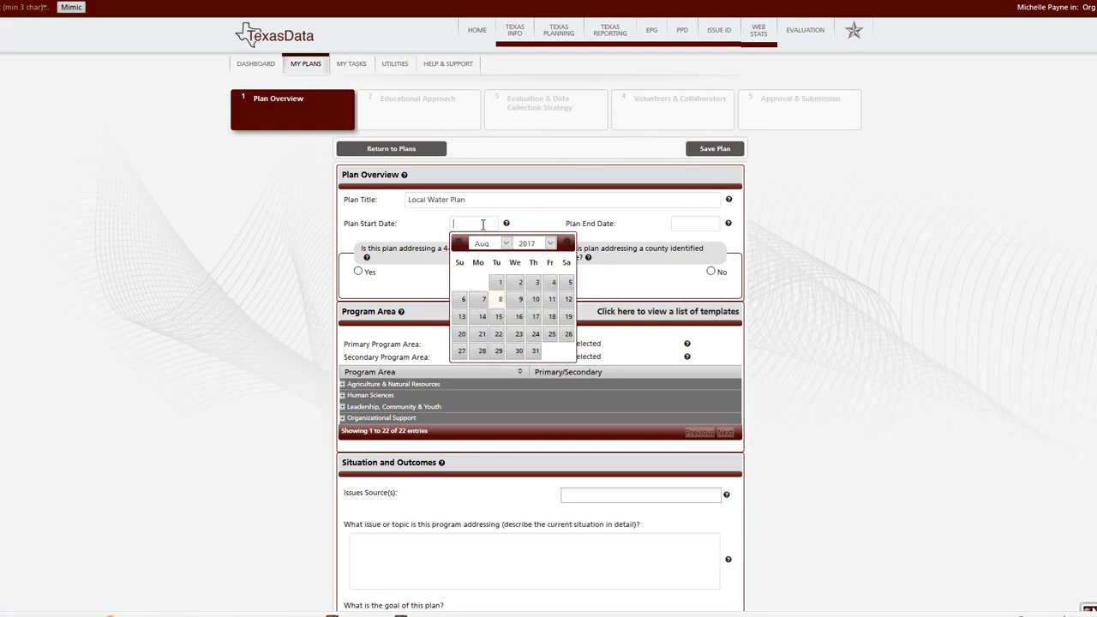
{"action": "left_click", "coordinate": [505, 246]}
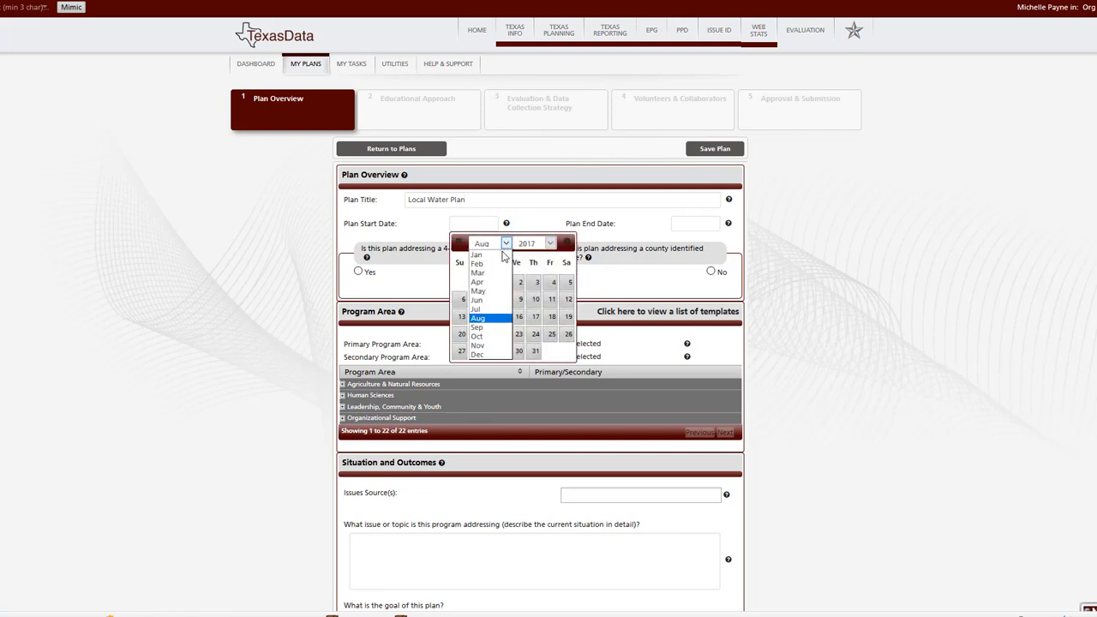
{"action": "left_click", "coordinate": [502, 256]}
{"action": "left_click", "coordinate": [461, 283]}
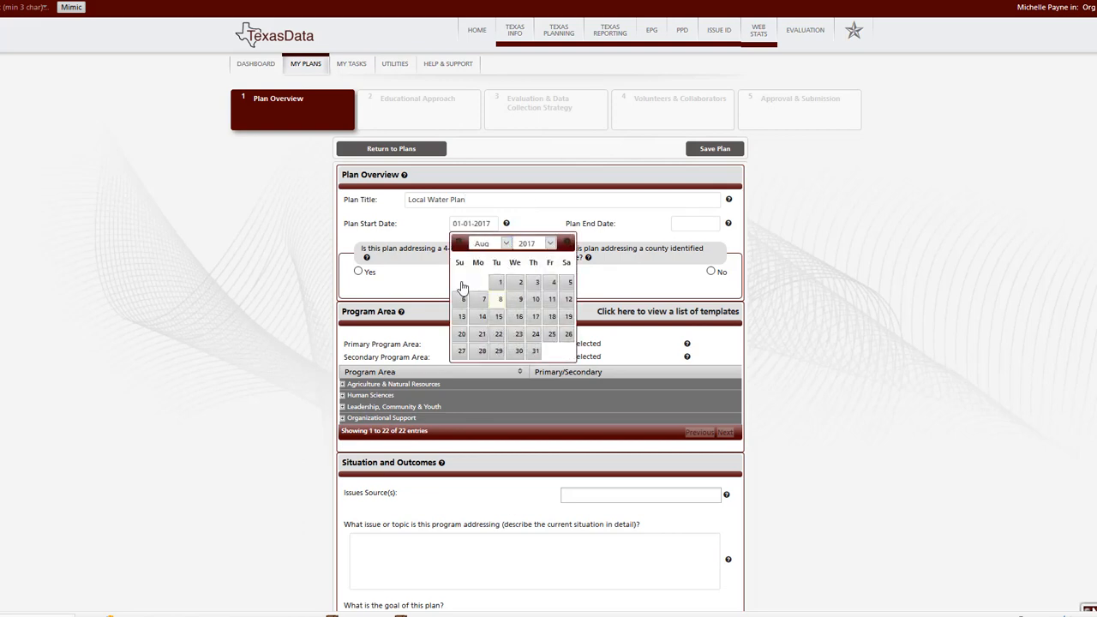
{"action": "left_click", "coordinate": [682, 224]}
{"action": "left_click", "coordinate": [728, 244]}
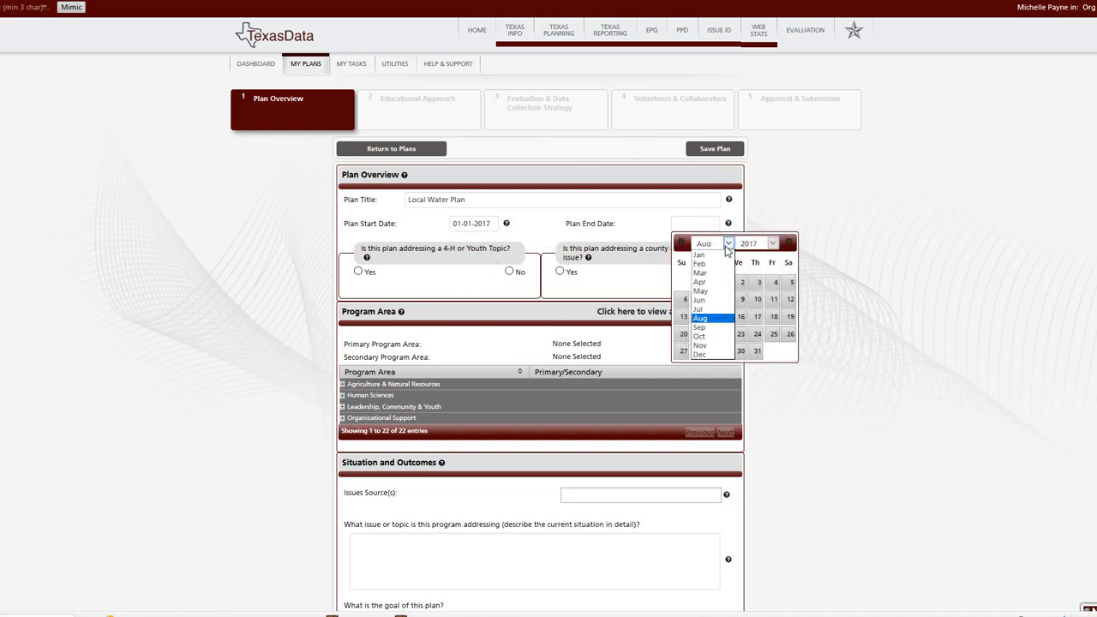
{"action": "left_click", "coordinate": [700, 353]}
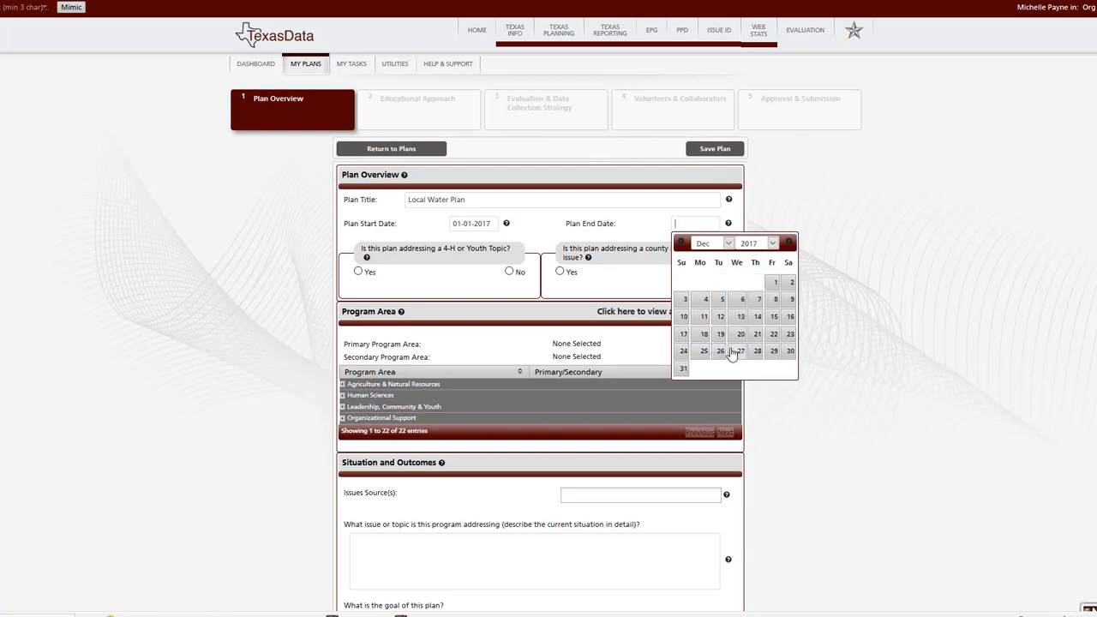
{"action": "left_click", "coordinate": [682, 371]}
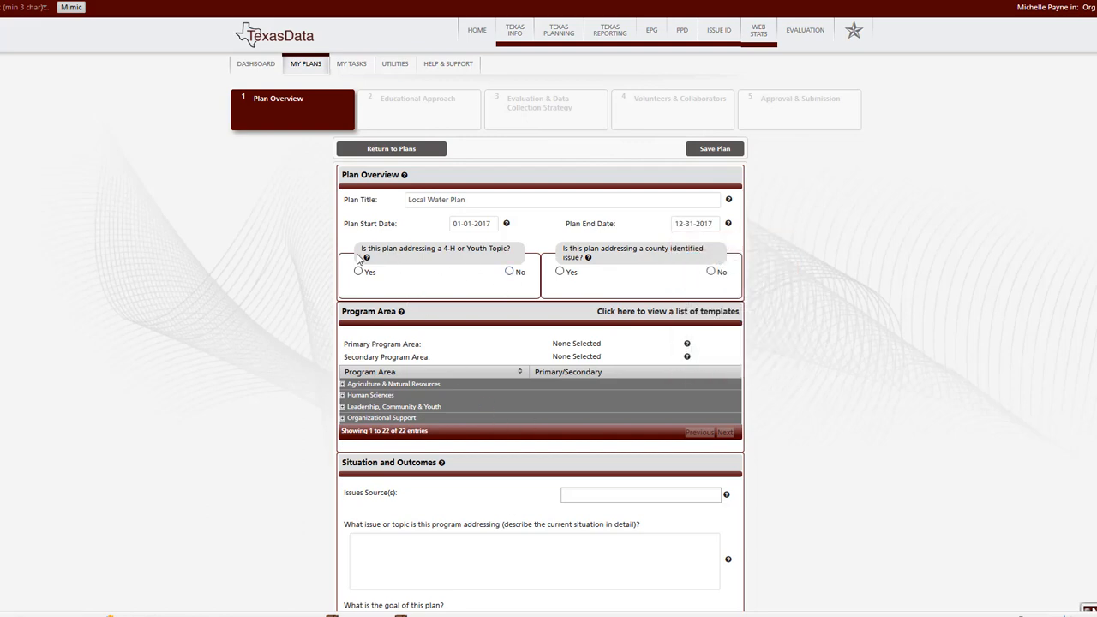
Step: Answer No to addressing a 4-H or youth topic and Yes to addressing a county identified issue
{"action": "mouse_move", "coordinate": [367, 259]}
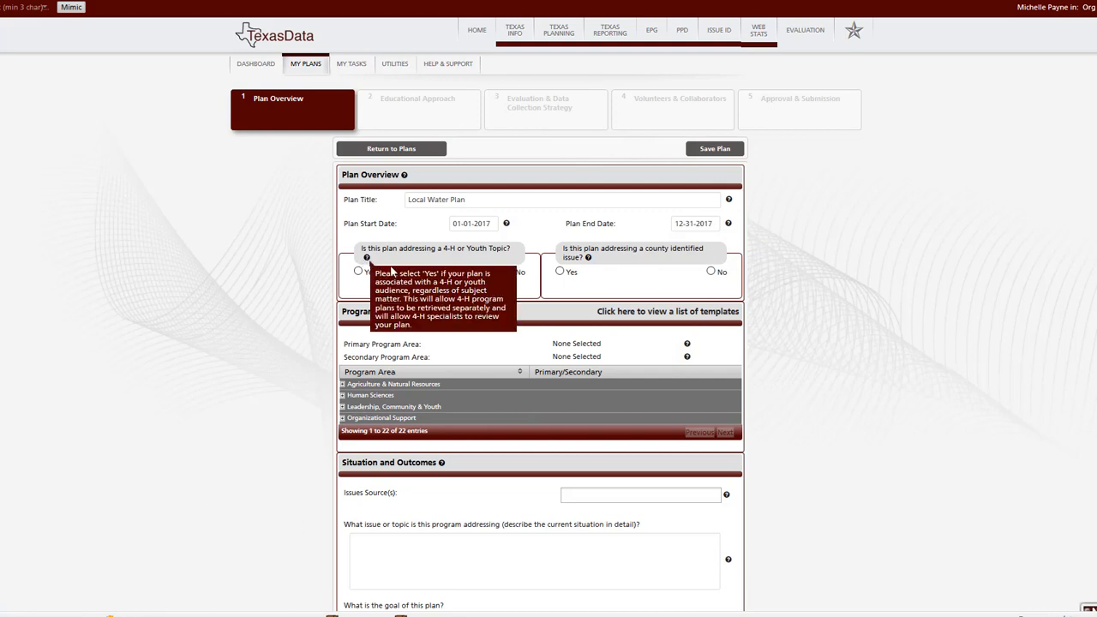
{"action": "left_click_drag", "start_coordinate": [412, 289], "coordinate": [403, 299]}
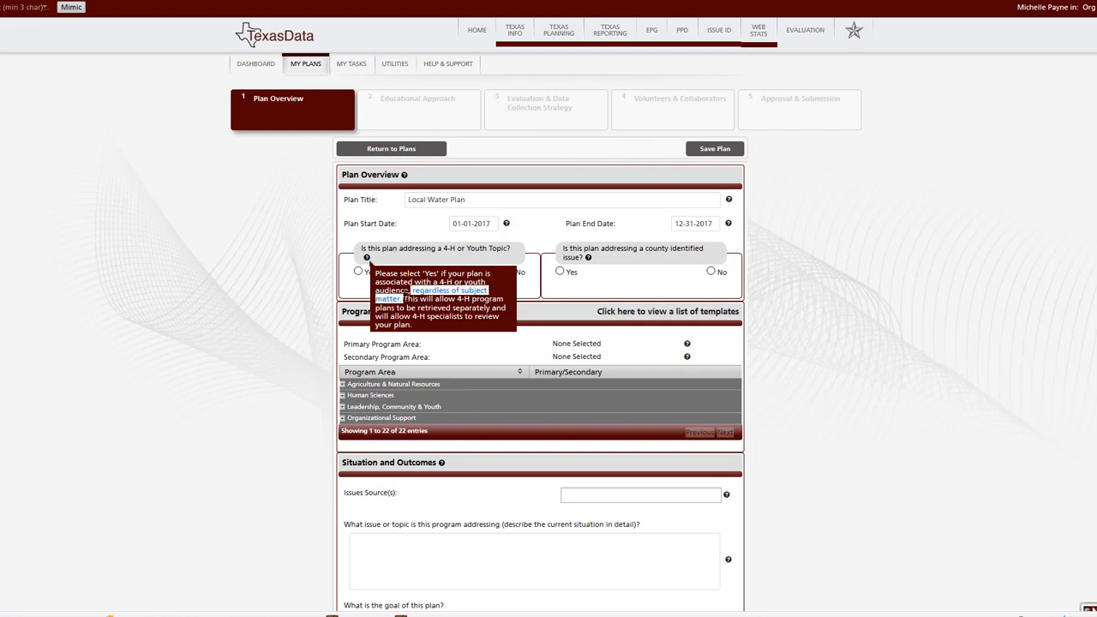
{"action": "left_click", "coordinate": [274, 356]}
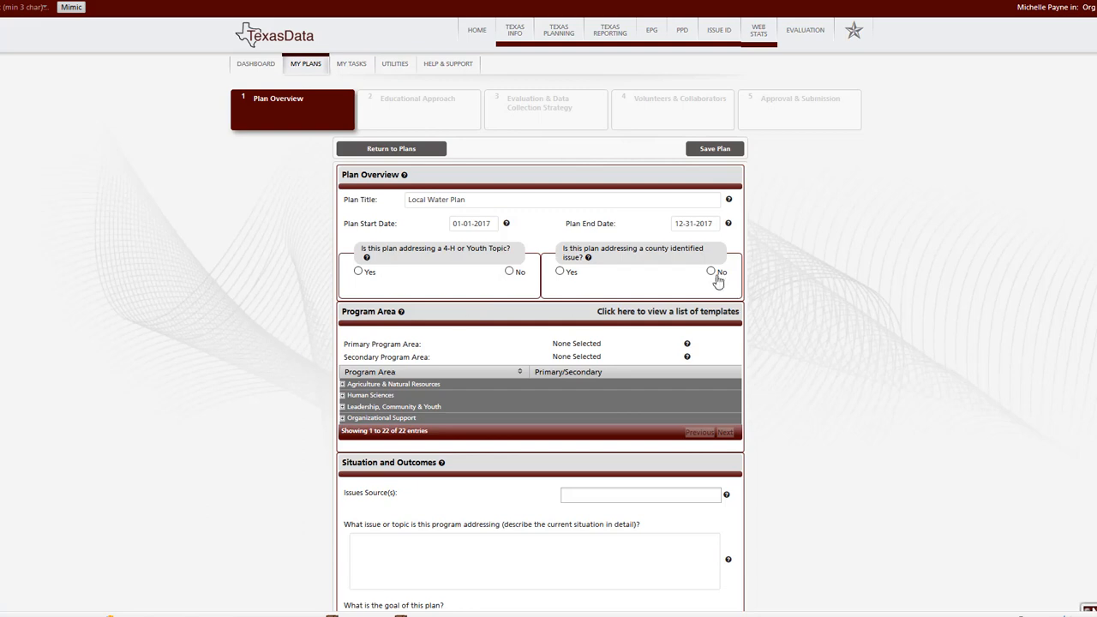
{"action": "left_click", "coordinate": [509, 271]}
{"action": "left_click", "coordinate": [560, 272]}
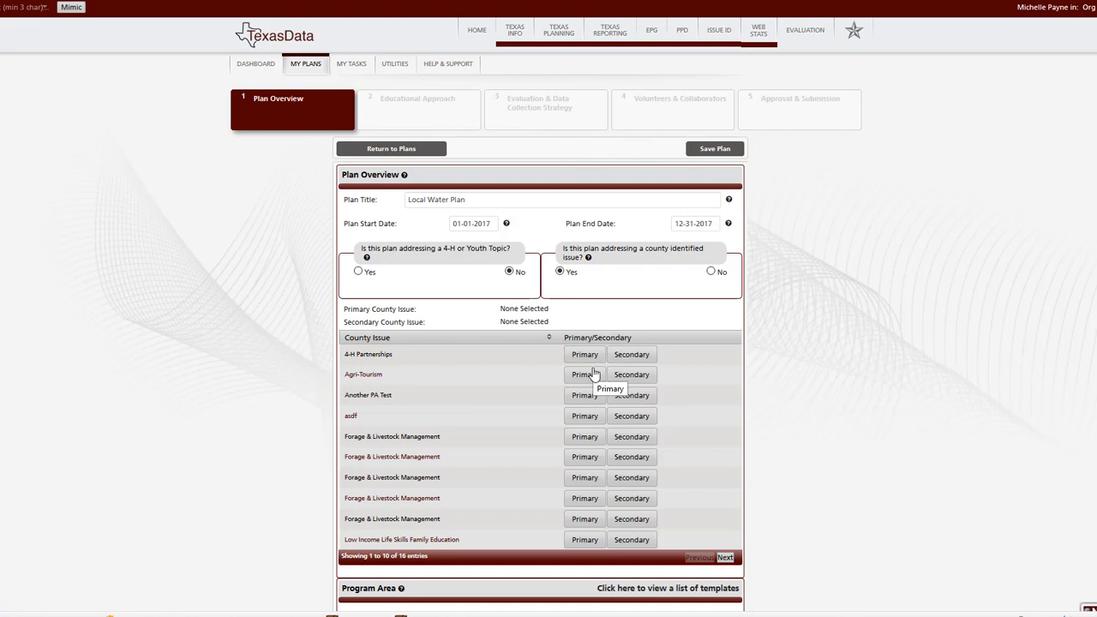
Step: Choose Marine Education/Watershed as the plan's primary county issue
{"action": "scroll", "coordinate": [593, 374], "scroll_direction": "down", "scroll_amount": 1}
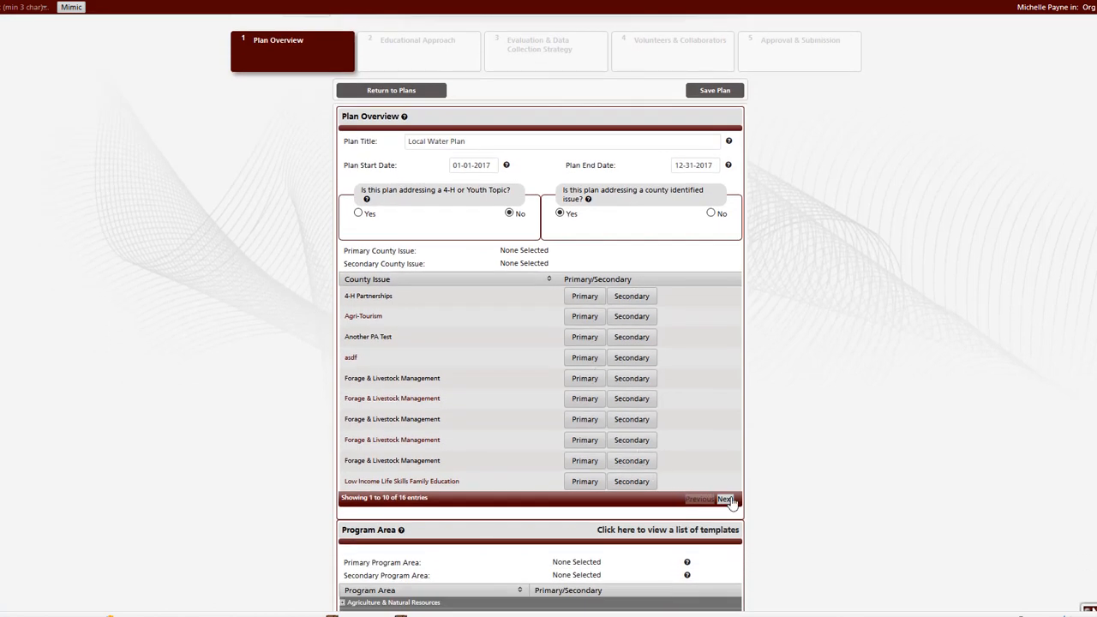
{"action": "left_click", "coordinate": [725, 498]}
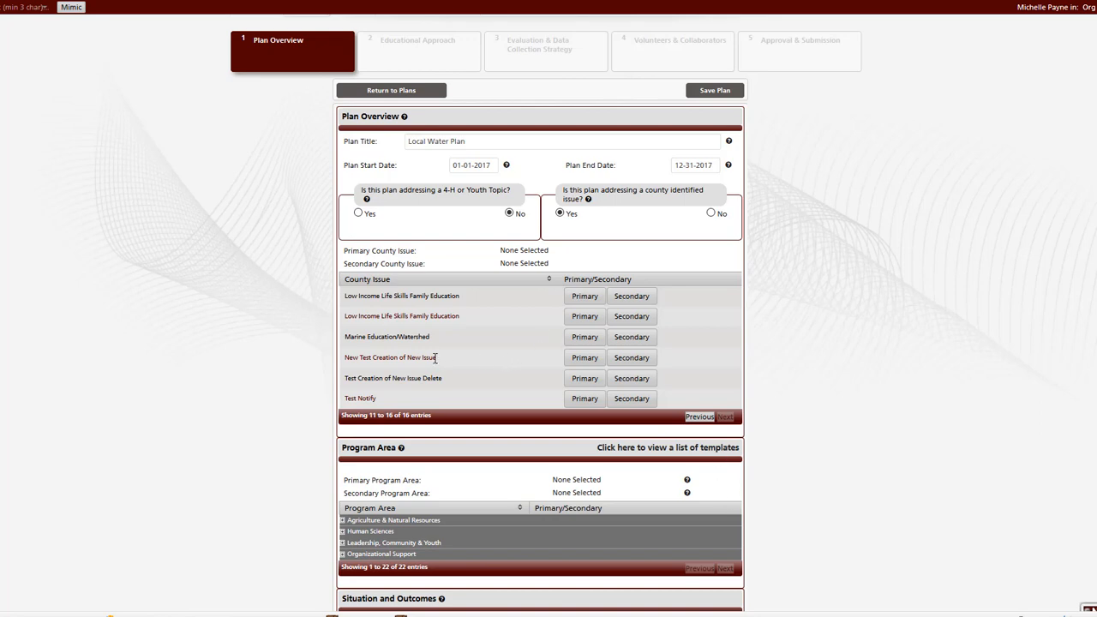
{"action": "left_click", "coordinate": [583, 337]}
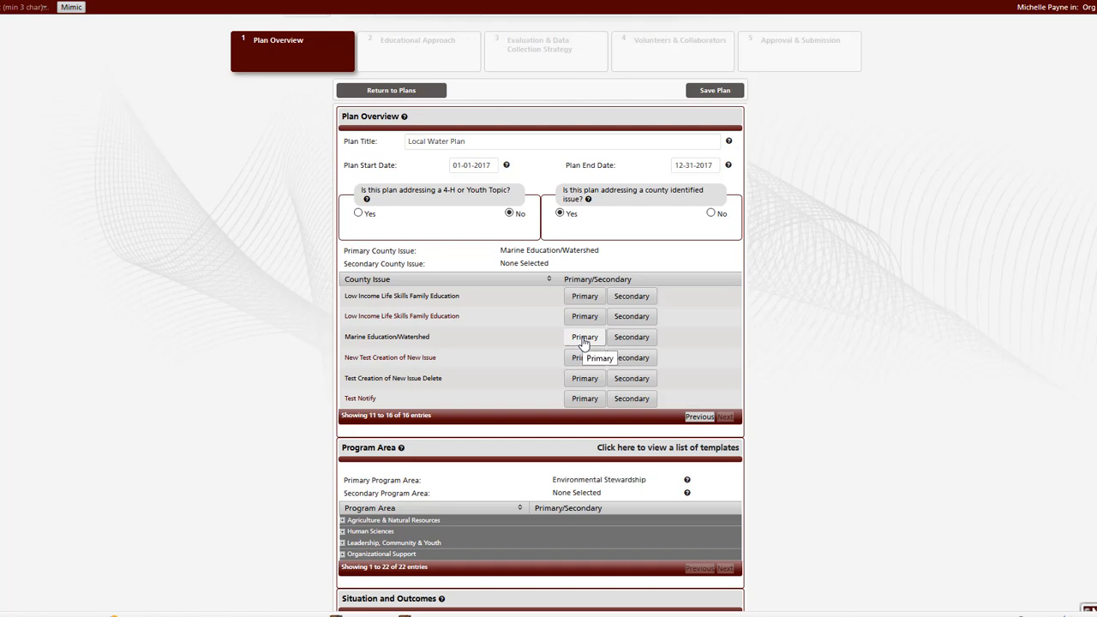
Step: Under Agriculture & Natural Resources, set Water as the primary program area and Environmental Stewardship as the secondary one
{"action": "scroll", "coordinate": [588, 444], "scroll_direction": "down", "scroll_amount": 3}
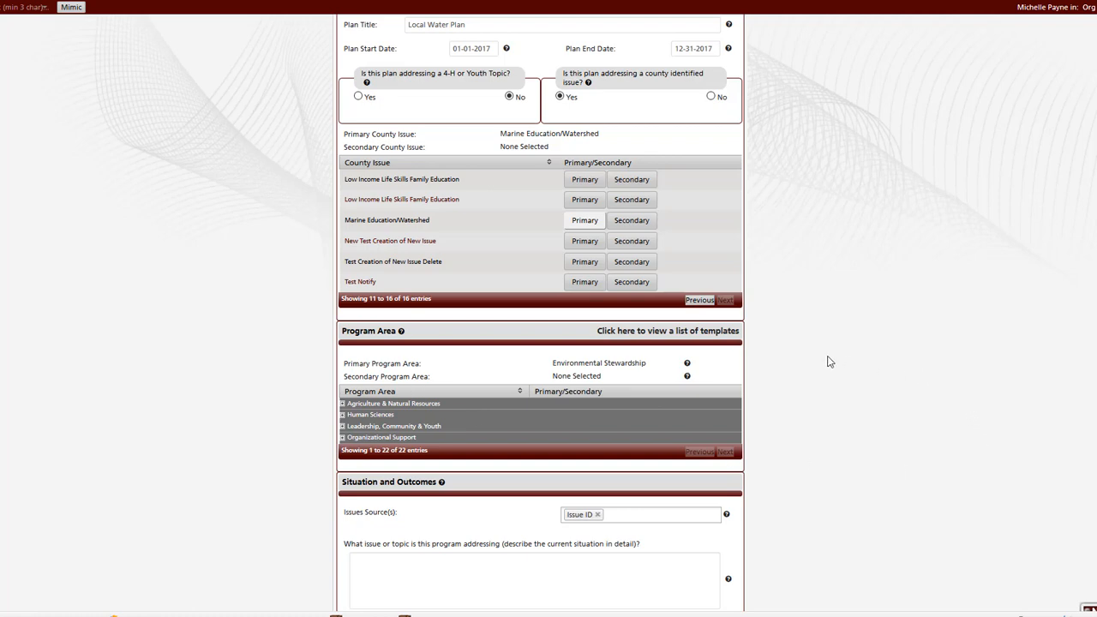
{"action": "left_click", "coordinate": [342, 404]}
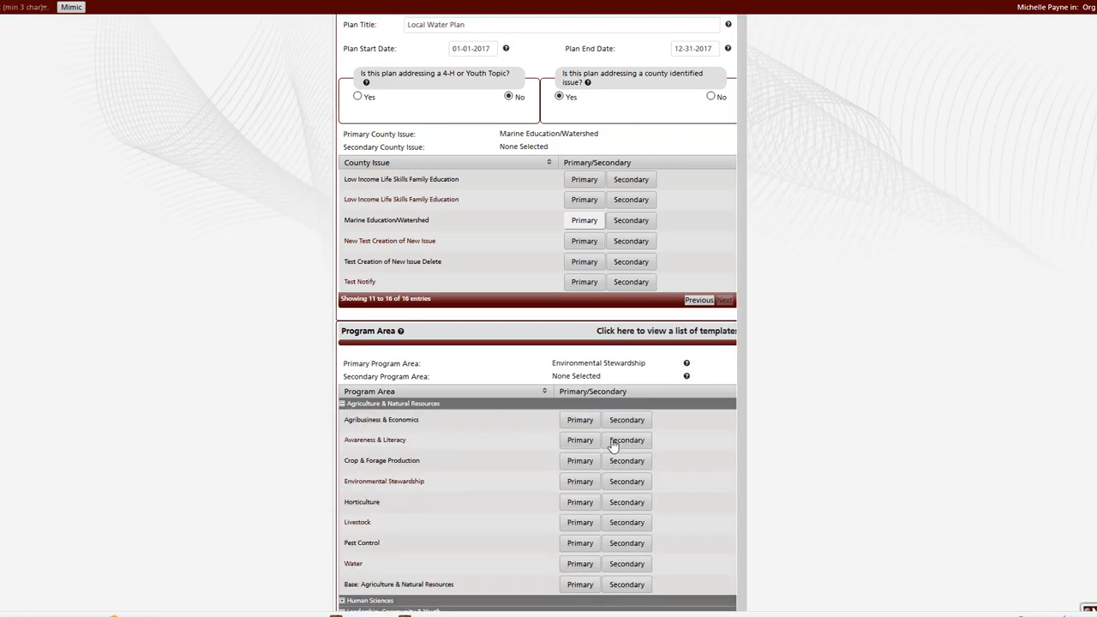
{"action": "left_click", "coordinate": [580, 564]}
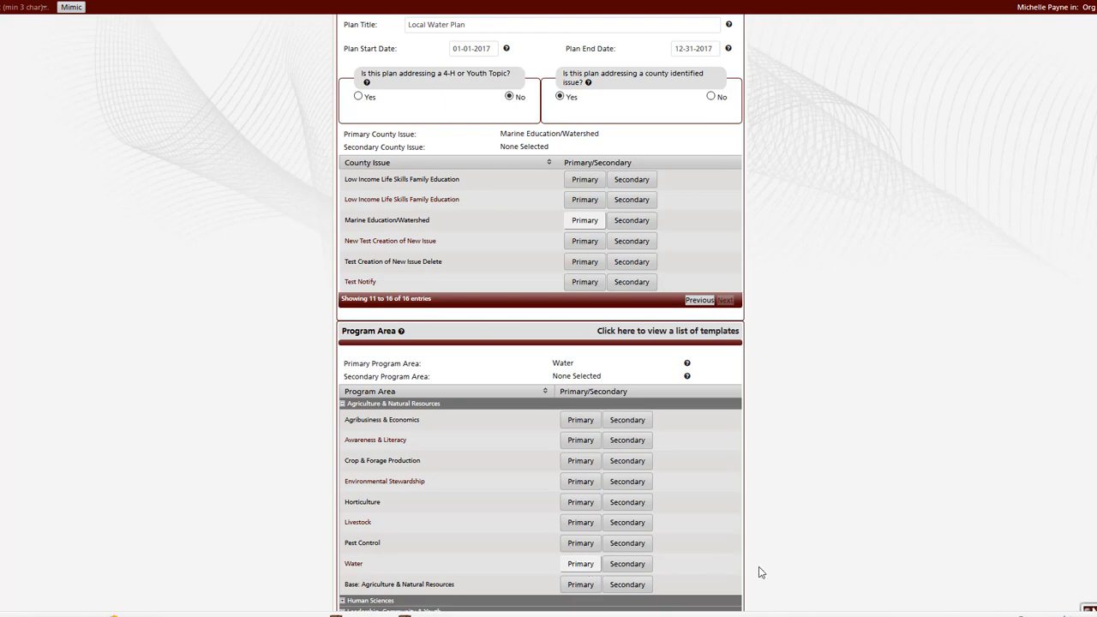
{"action": "scroll", "coordinate": [825, 541], "scroll_direction": "down", "scroll_amount": 3}
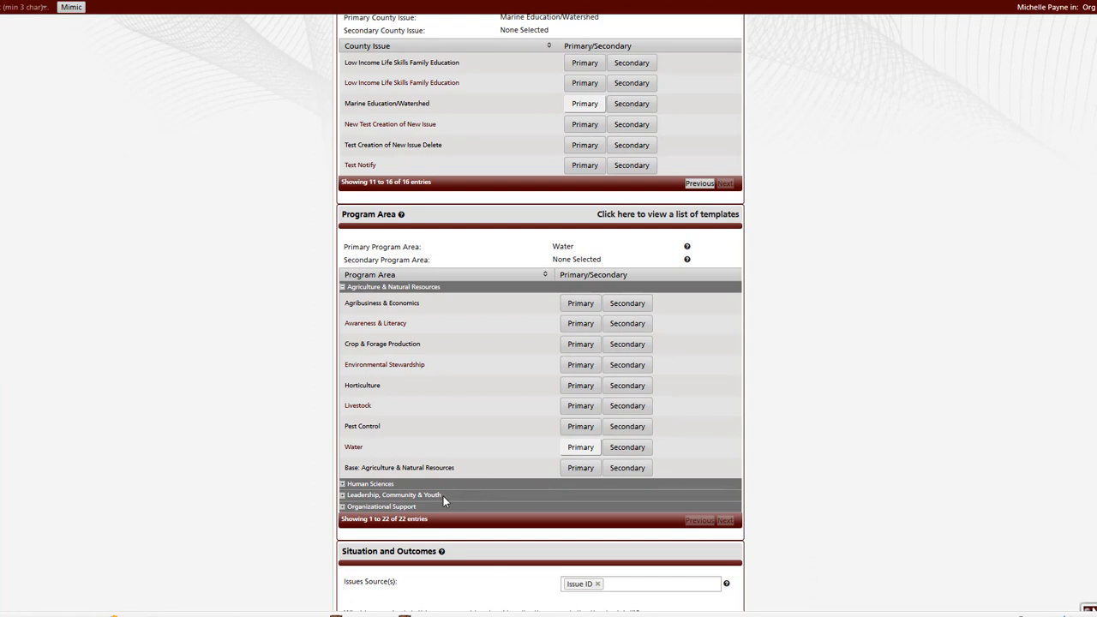
{"action": "left_click", "coordinate": [638, 370]}
Step: Add Special Interest to the plan's issue sources and view the help note for that field
{"action": "scroll", "coordinate": [790, 461], "scroll_direction": "down", "scroll_amount": 3}
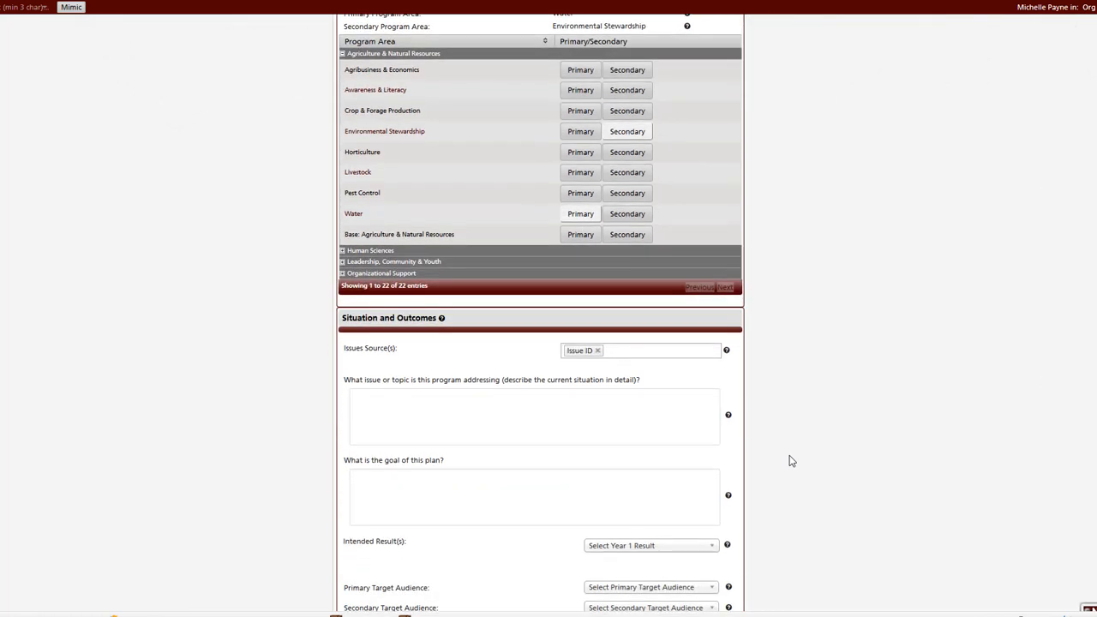
{"action": "scroll", "coordinate": [790, 461], "scroll_direction": "up", "scroll_amount": 2}
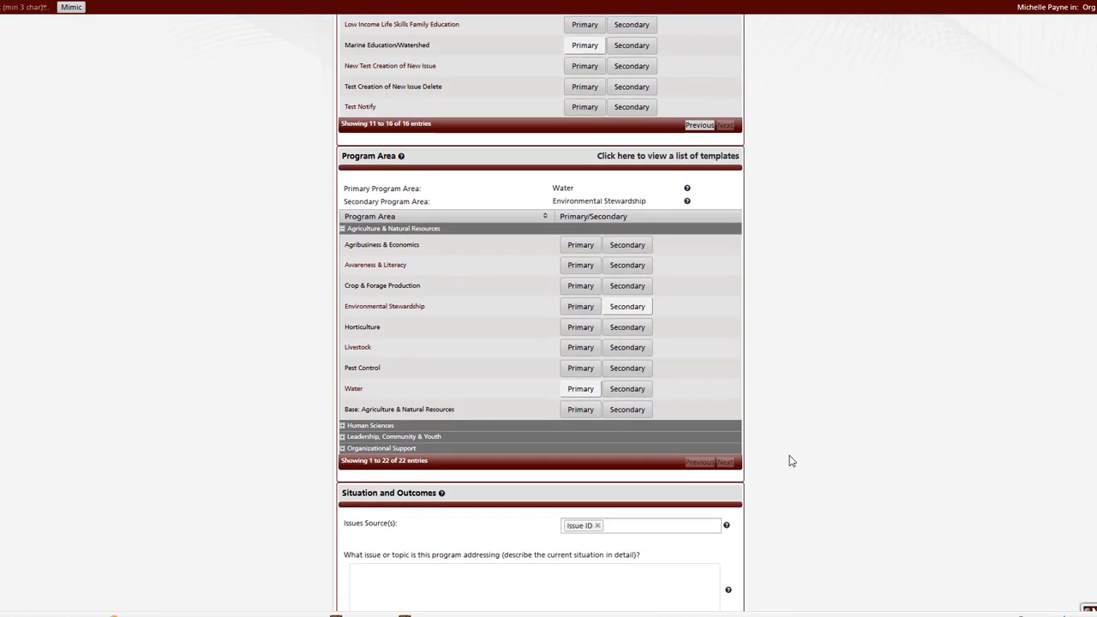
{"action": "scroll", "coordinate": [791, 461], "scroll_direction": "down", "scroll_amount": 2}
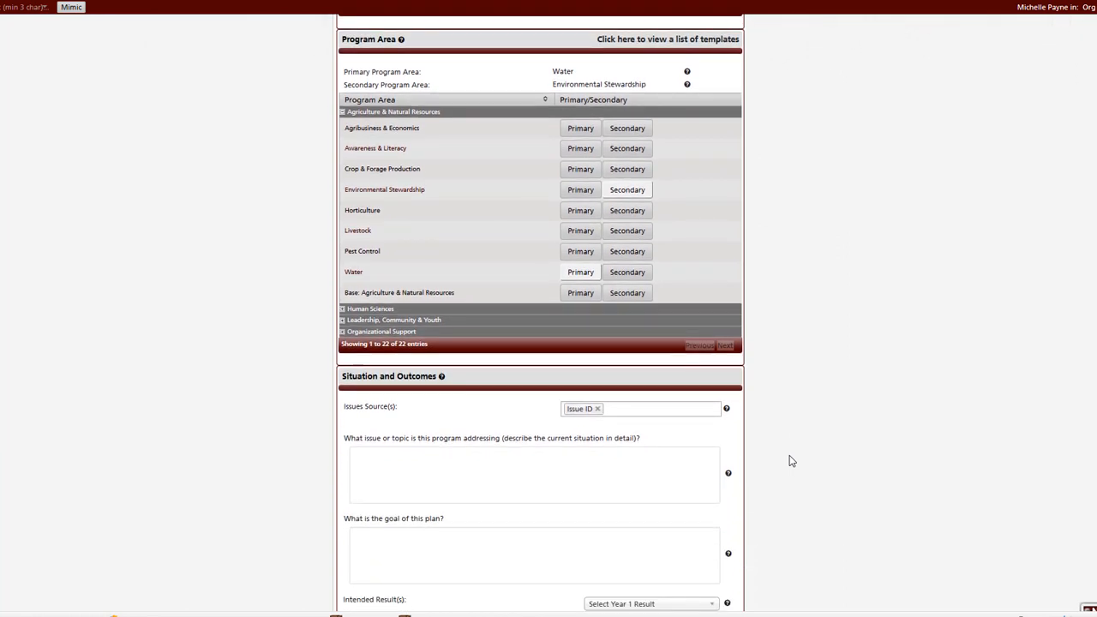
{"action": "scroll", "coordinate": [791, 461], "scroll_direction": "down", "scroll_amount": 1}
{"action": "scroll", "coordinate": [790, 461], "scroll_direction": "down", "scroll_amount": 2}
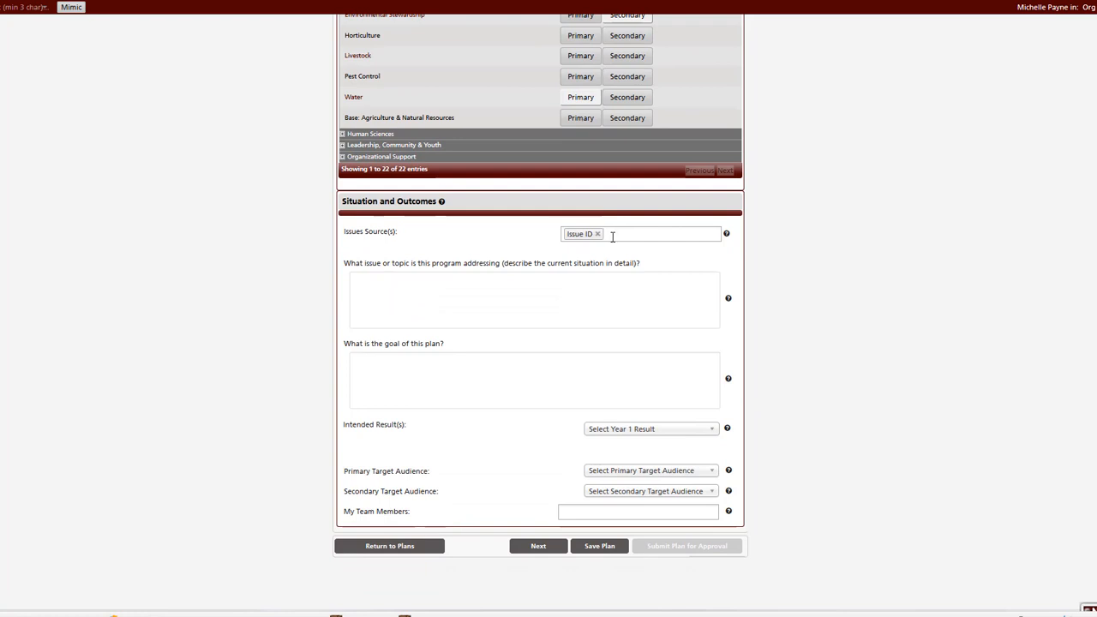
{"action": "left_click", "coordinate": [618, 233]}
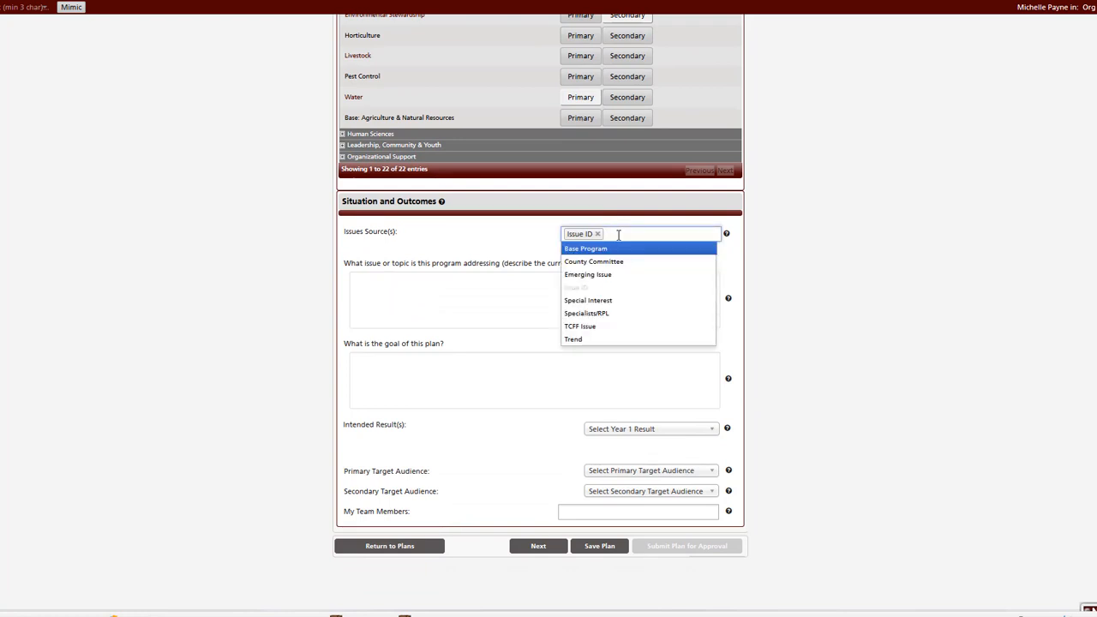
{"action": "left_click", "coordinate": [579, 301]}
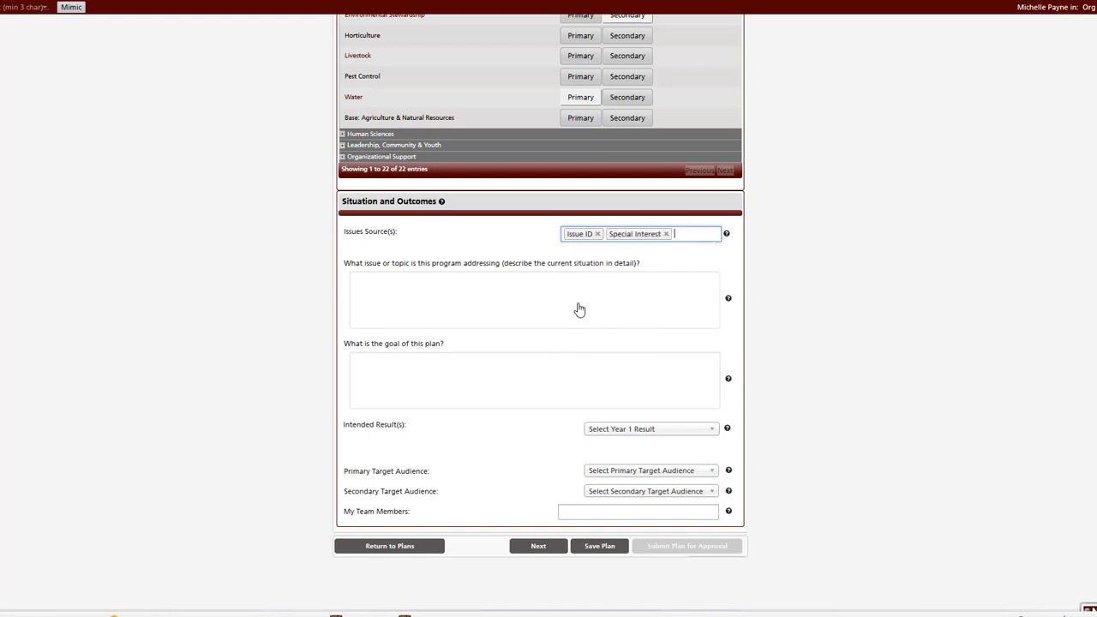
{"action": "left_click", "coordinate": [726, 236]}
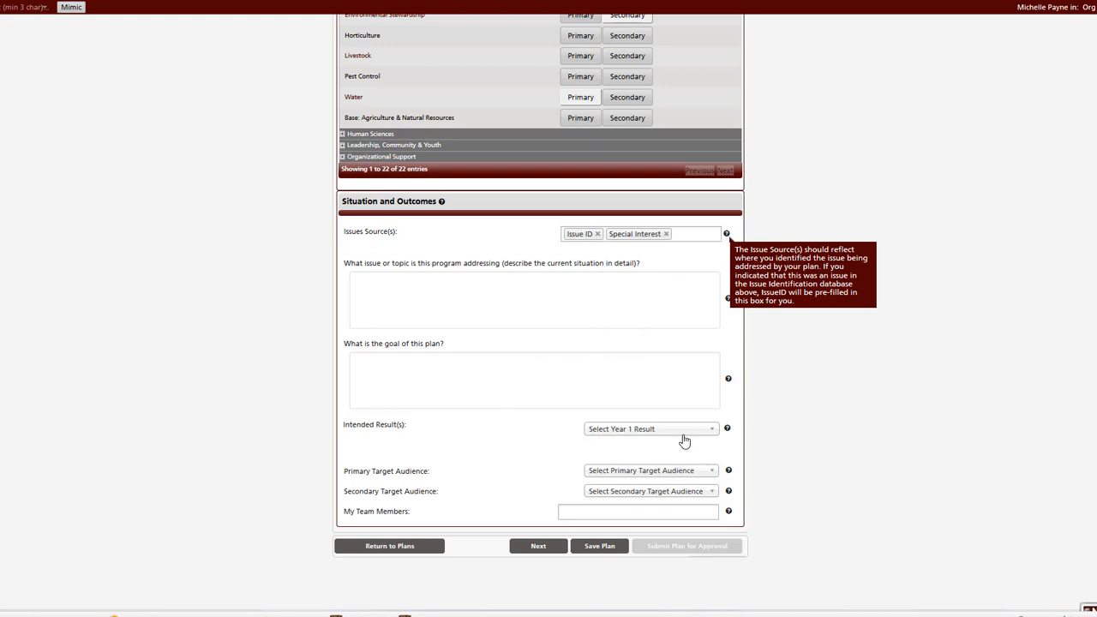
Step: Describe the issue addressed as "You must enter a topic in detail here: Ours would be related to the marine environment"
{"action": "left_click", "coordinate": [562, 280]}
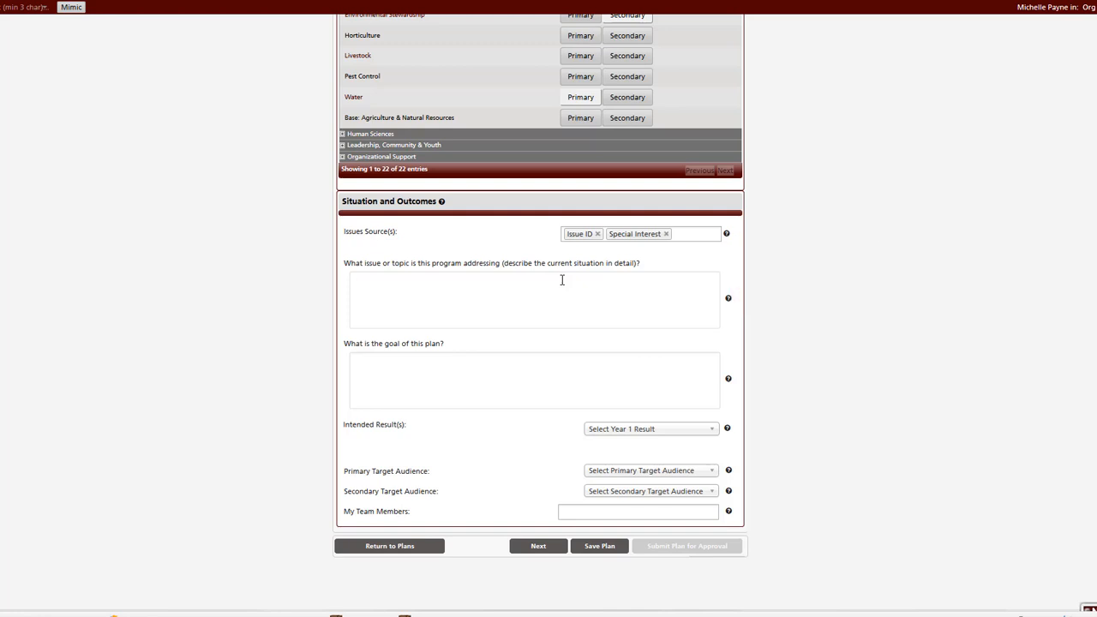
{"action": "type", "text": "You must enter a topic in detail here:  Ours would"}
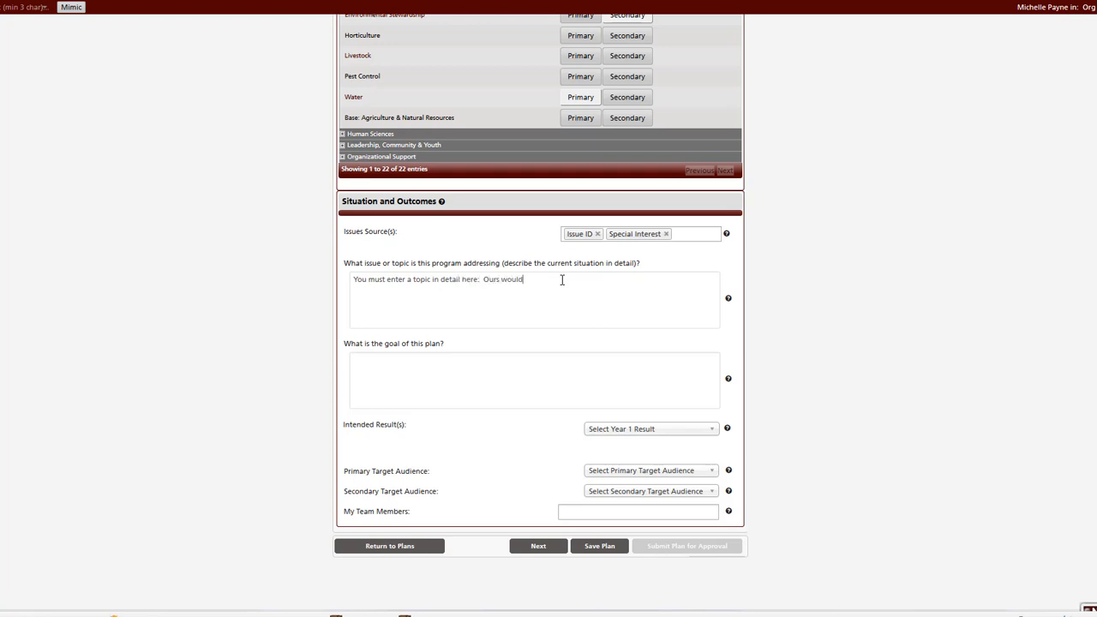
{"action": "type", "text": " be related to the marine environment"}
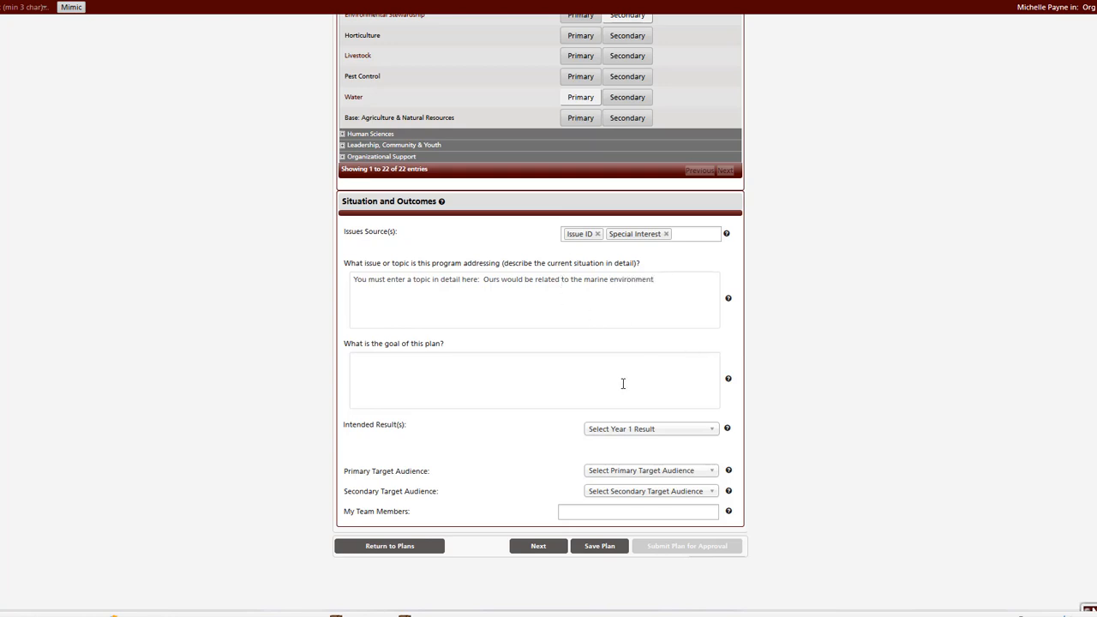
Step: Enter the plan's goal, running from "We need to outline the goal of the plan" to "if we use this plan again the following year."
{"action": "left_click", "coordinate": [623, 383]}
{"action": "type", "text": "We need to outline the goal of the pla"}
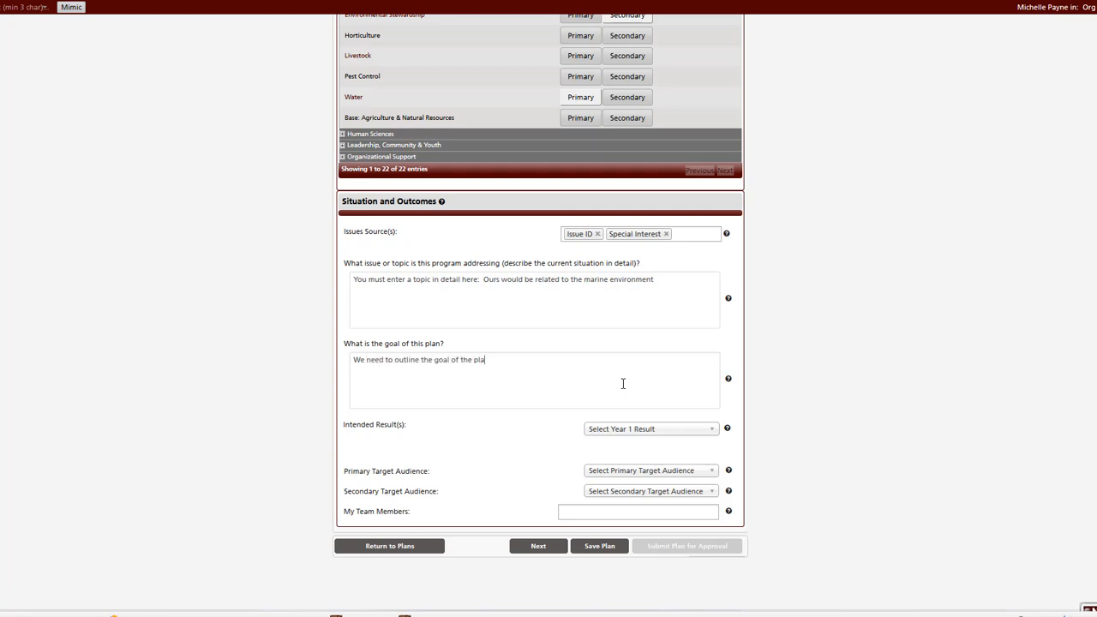
{"action": "type", "text": "n so that at year end we can determine if we met"}
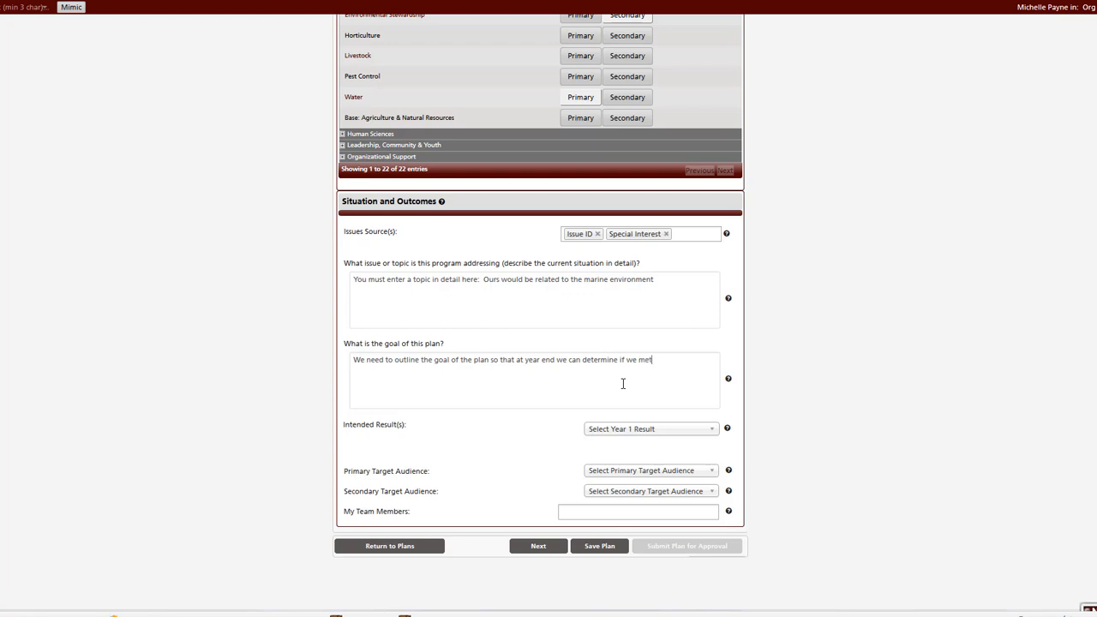
{"action": "type", "text": " those goals and see if we need to ret"}
{"action": "type", "text": "hink our"}
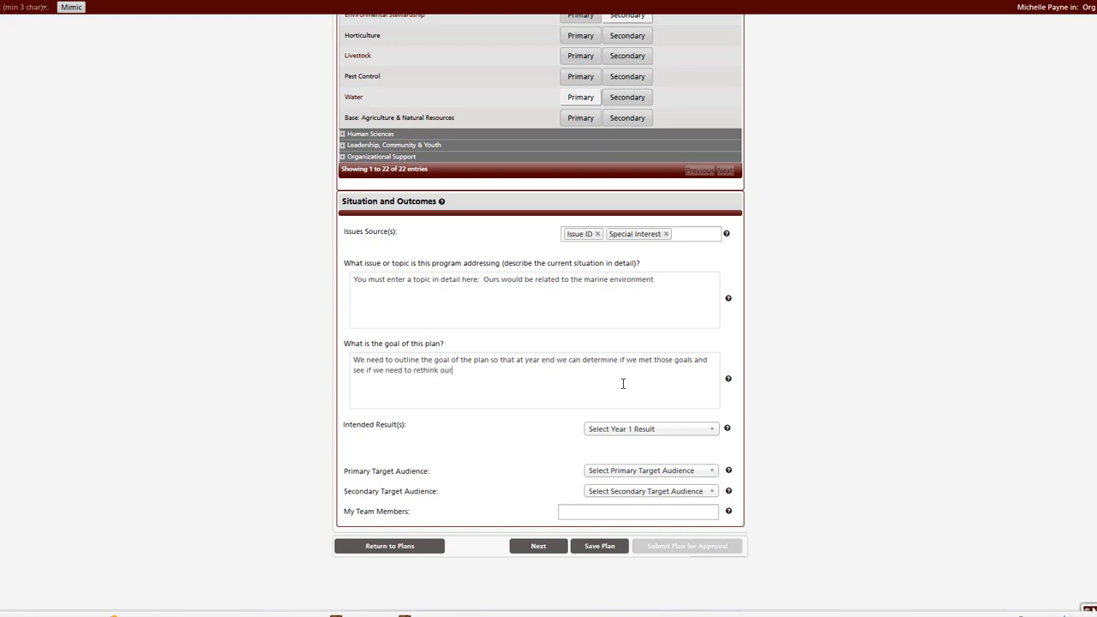
{"action": "type", "text": " approach if we use this plan again the"}
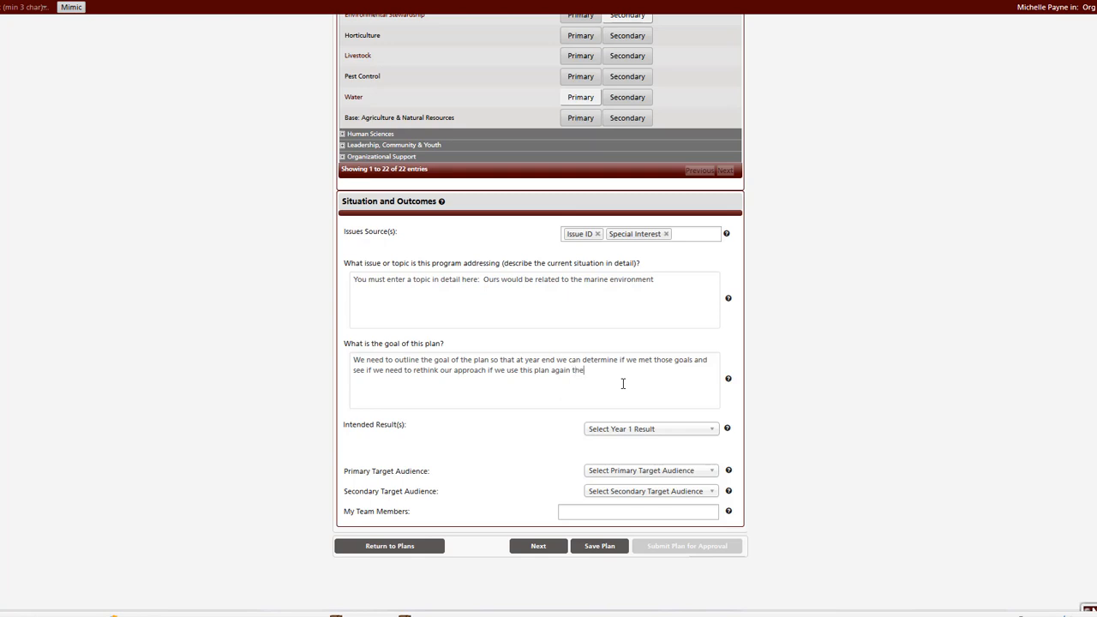
{"action": "type", "text": " following year."}
Step: Set the Year 1 intended result to Client Awareness/Satisfaction and the plan end date to December 31, 2019
{"action": "left_click", "coordinate": [704, 431]}
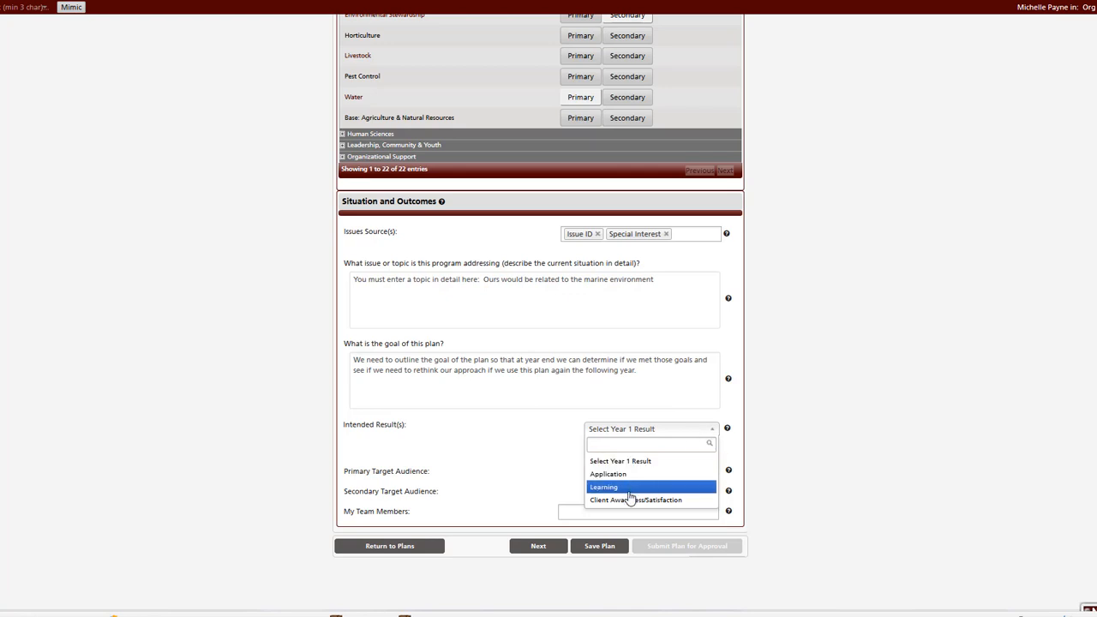
{"action": "left_click", "coordinate": [617, 502]}
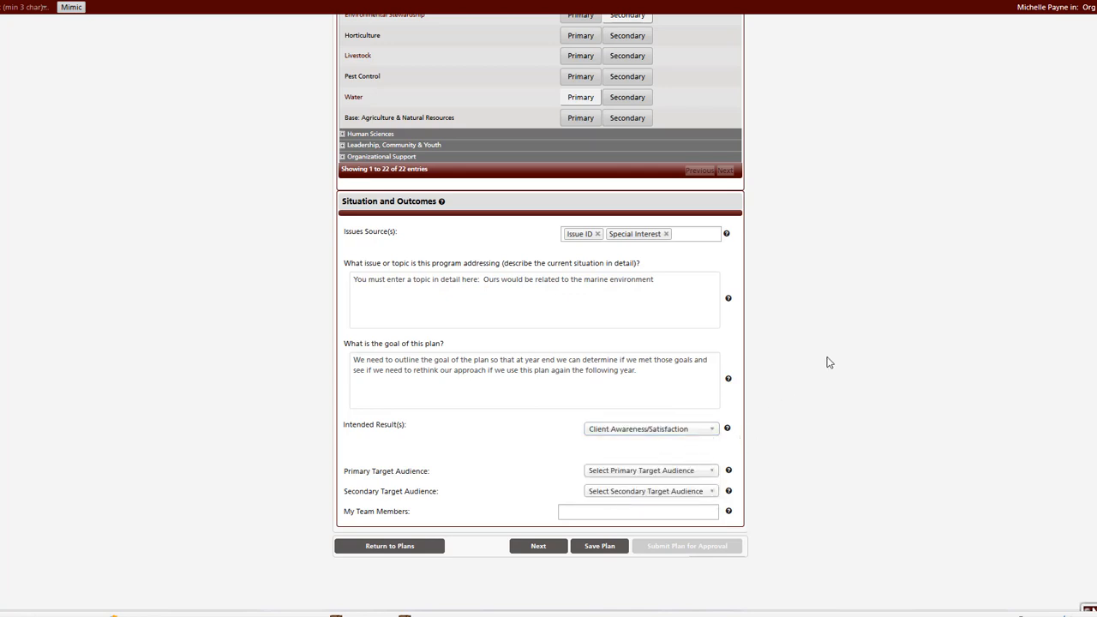
{"action": "scroll", "coordinate": [830, 362], "scroll_direction": "up", "scroll_amount": 3}
{"action": "scroll", "coordinate": [830, 362], "scroll_direction": "up", "scroll_amount": 3}
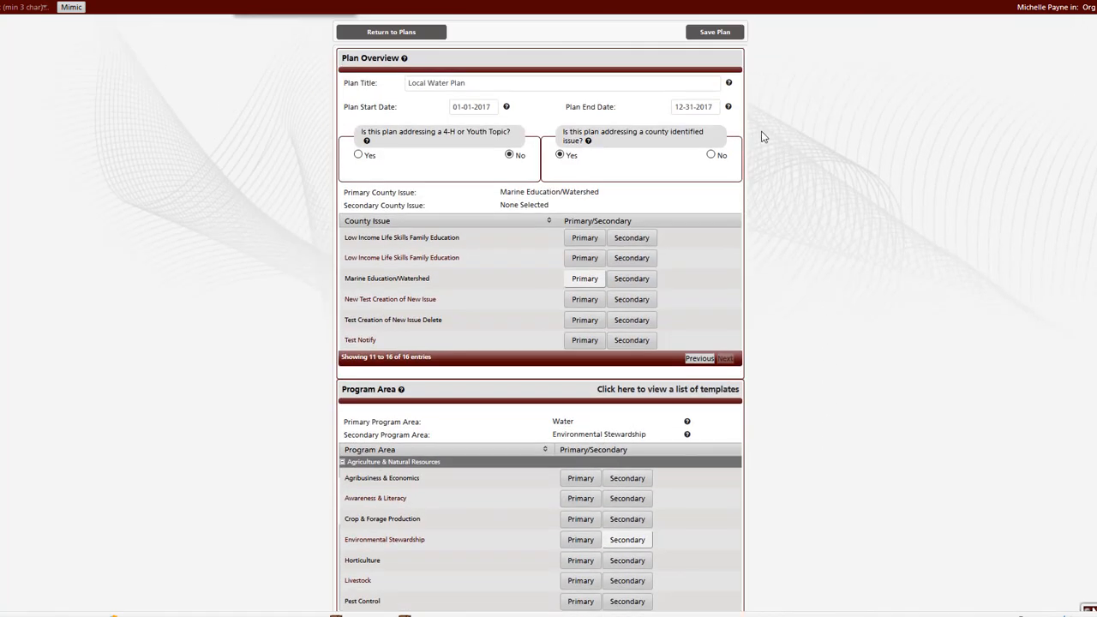
{"action": "left_click", "coordinate": [718, 107]}
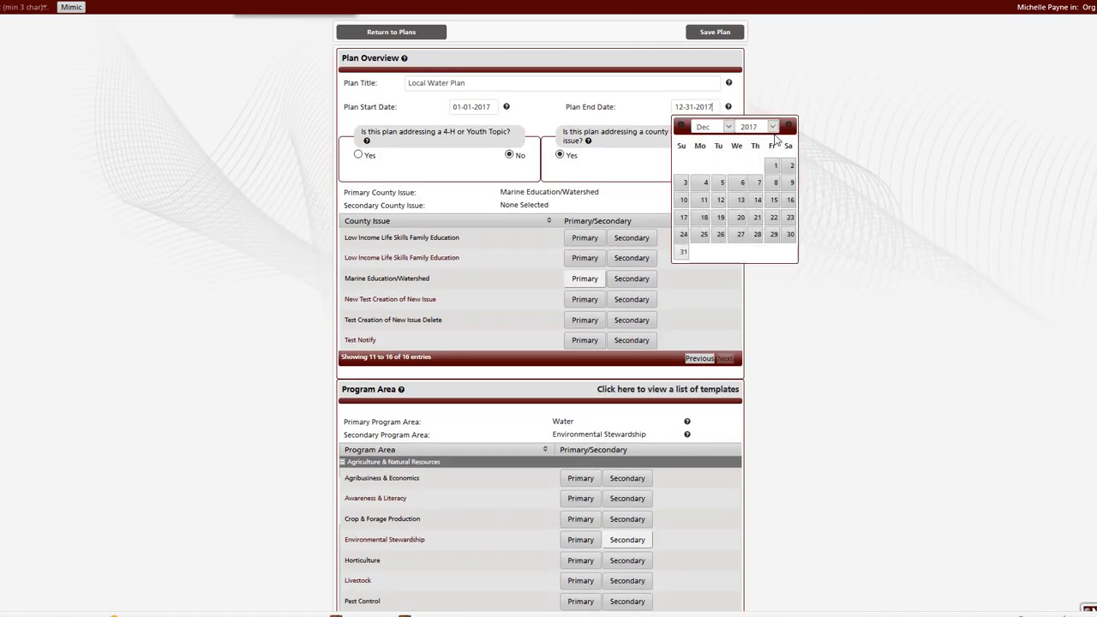
{"action": "left_click", "coordinate": [772, 127]}
{"action": "left_click", "coordinate": [756, 157]}
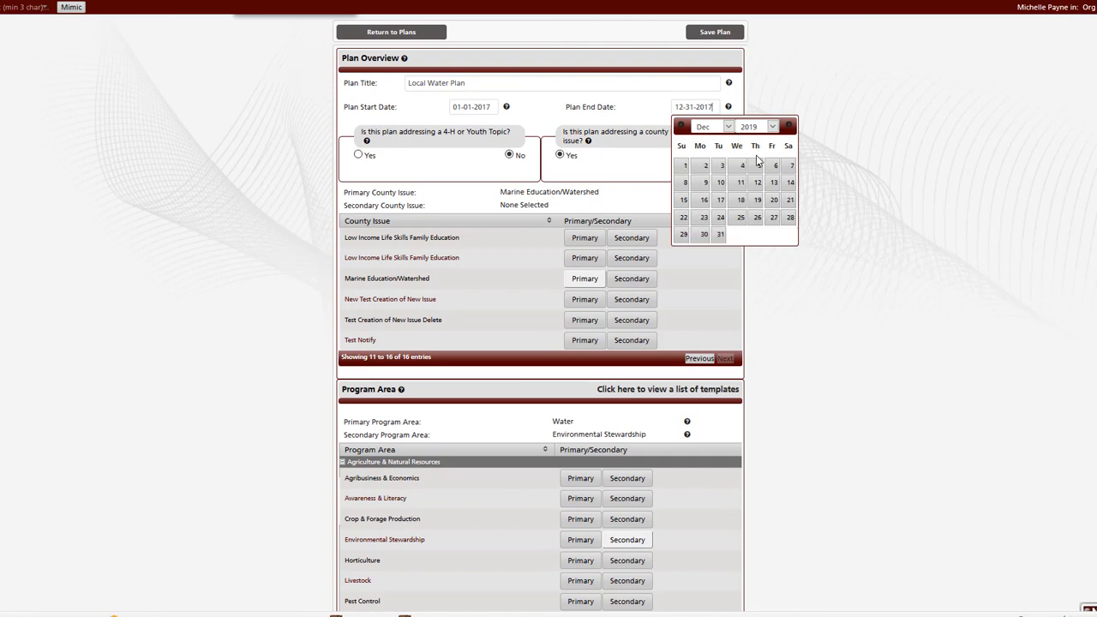
{"action": "left_click", "coordinate": [720, 233]}
Step: Set the plan's Year 2 intended result to Learning and its Year 3 result to Application
{"action": "scroll", "coordinate": [835, 314], "scroll_direction": "down", "scroll_amount": 8}
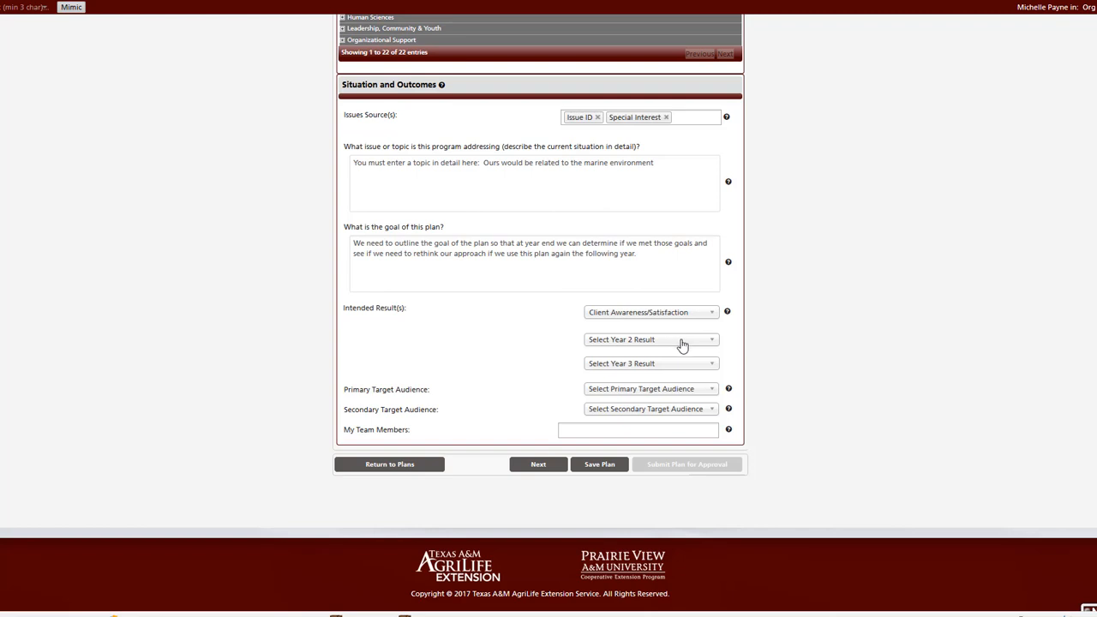
{"action": "left_click", "coordinate": [711, 343]}
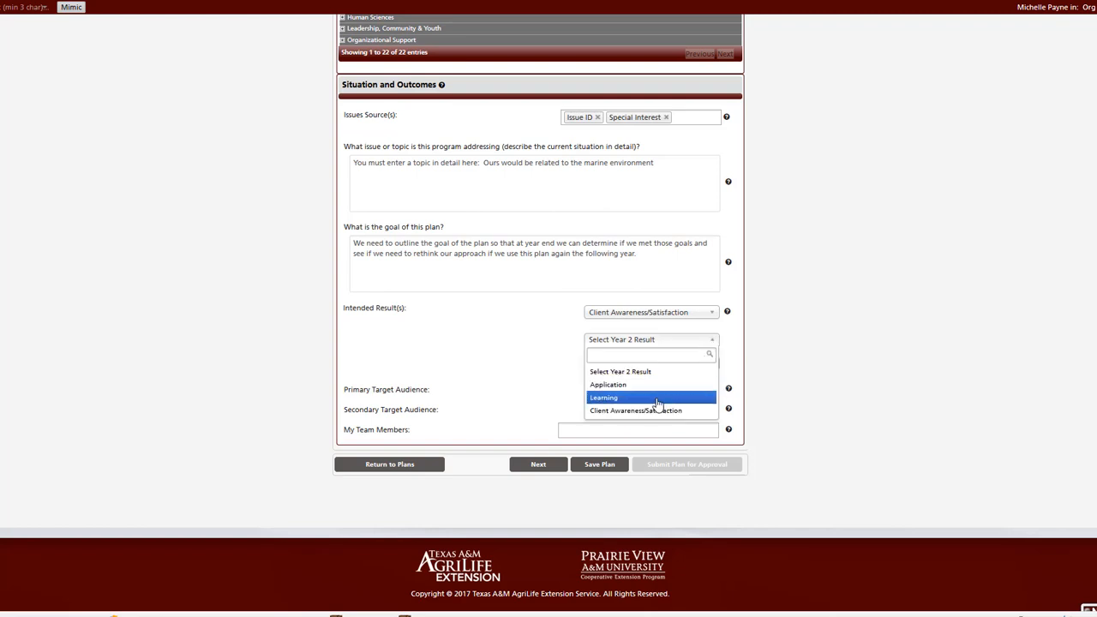
{"action": "left_click", "coordinate": [669, 397]}
{"action": "left_click", "coordinate": [709, 367]}
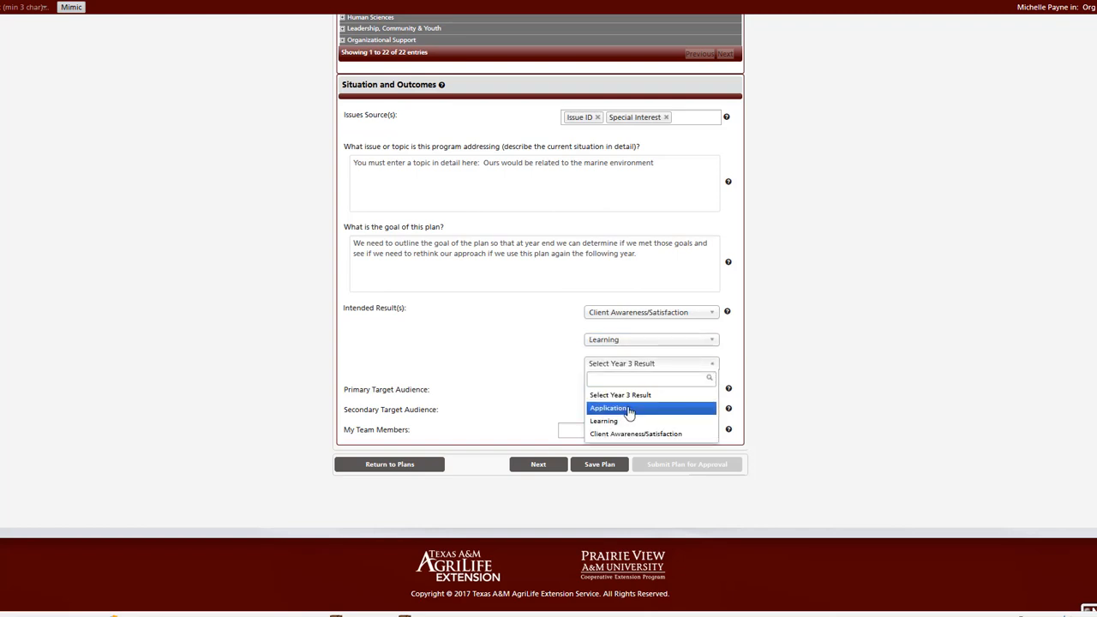
{"action": "left_click", "coordinate": [632, 409]}
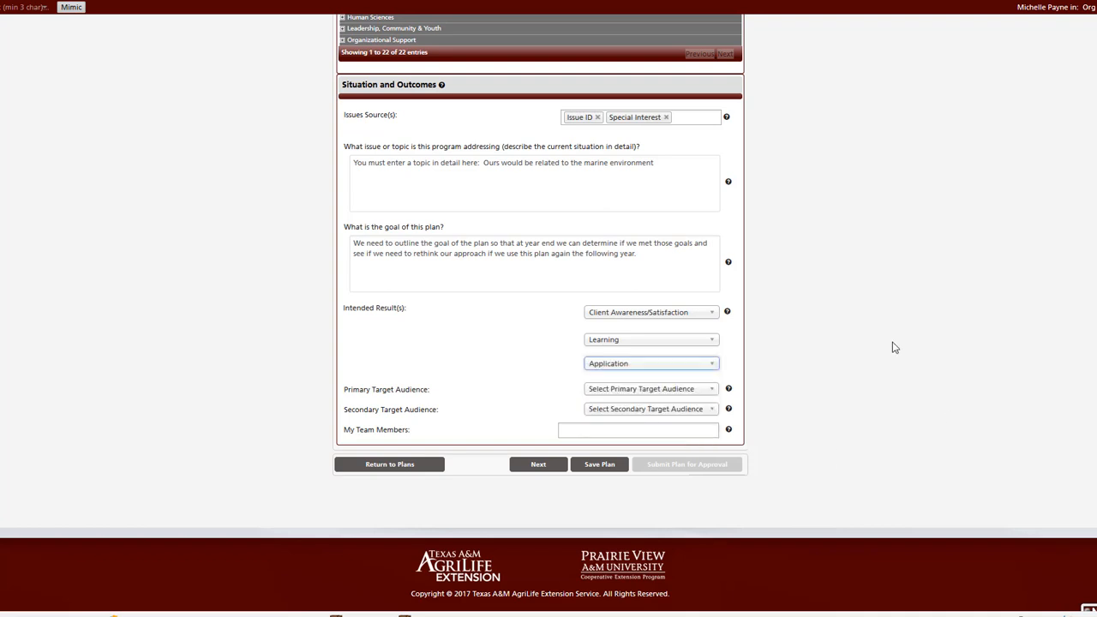
Step: Choose Community or Civic Leaders as the primary target audience and Ag Industry Personnel as the secondary one
{"action": "left_click", "coordinate": [712, 391]}
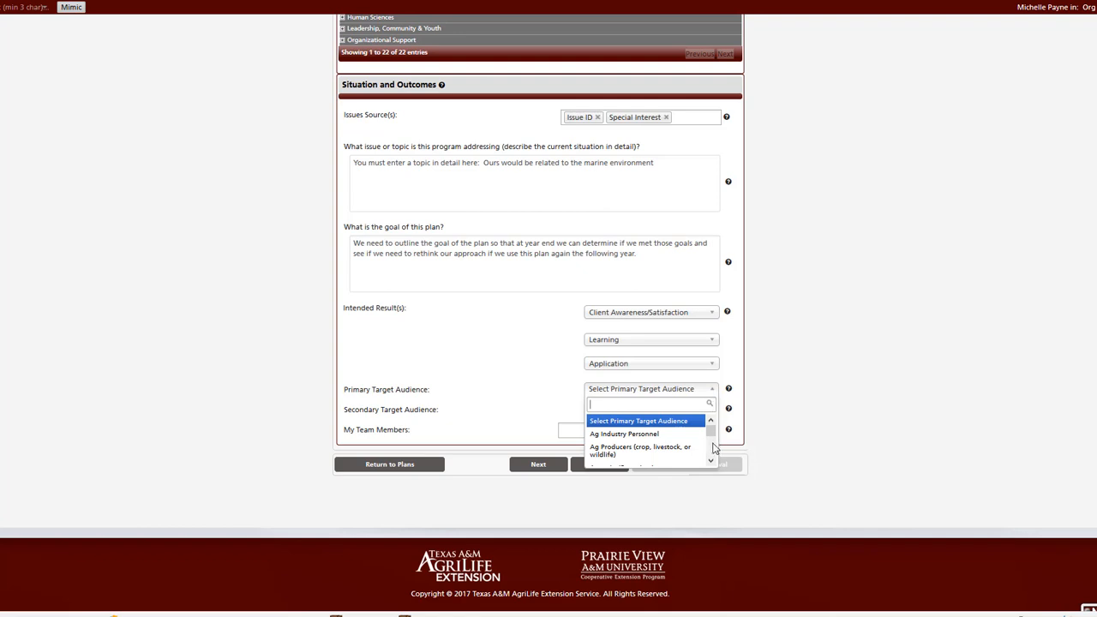
{"action": "left_click", "coordinate": [710, 461]}
{"action": "left_click", "coordinate": [710, 461]}
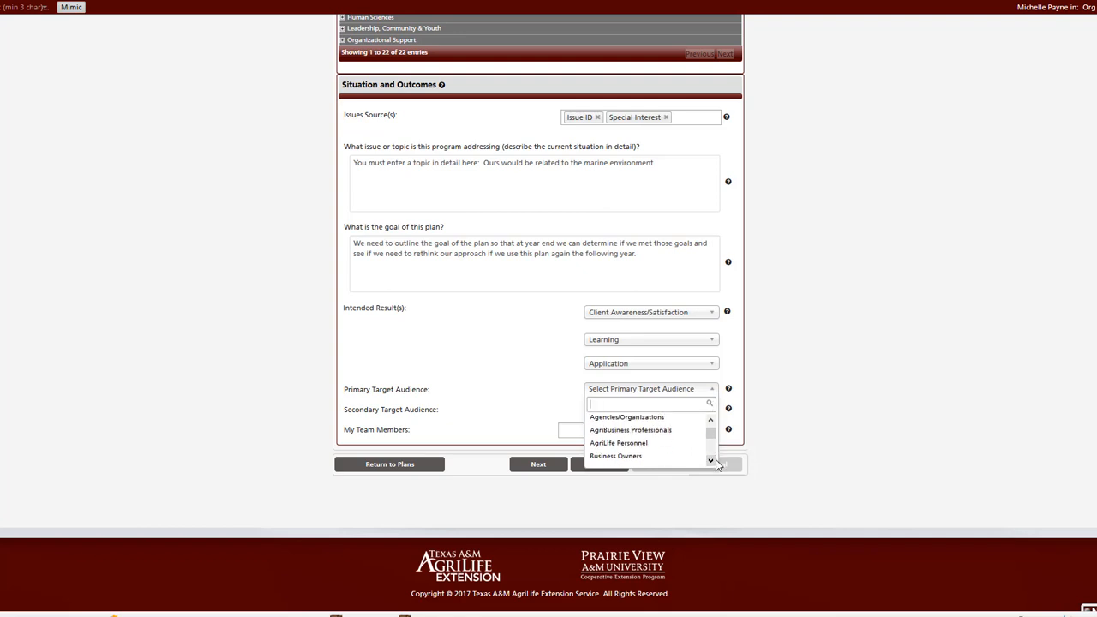
{"action": "left_click", "coordinate": [712, 461]}
{"action": "left_click", "coordinate": [712, 461]}
{"action": "left_click", "coordinate": [712, 461]}
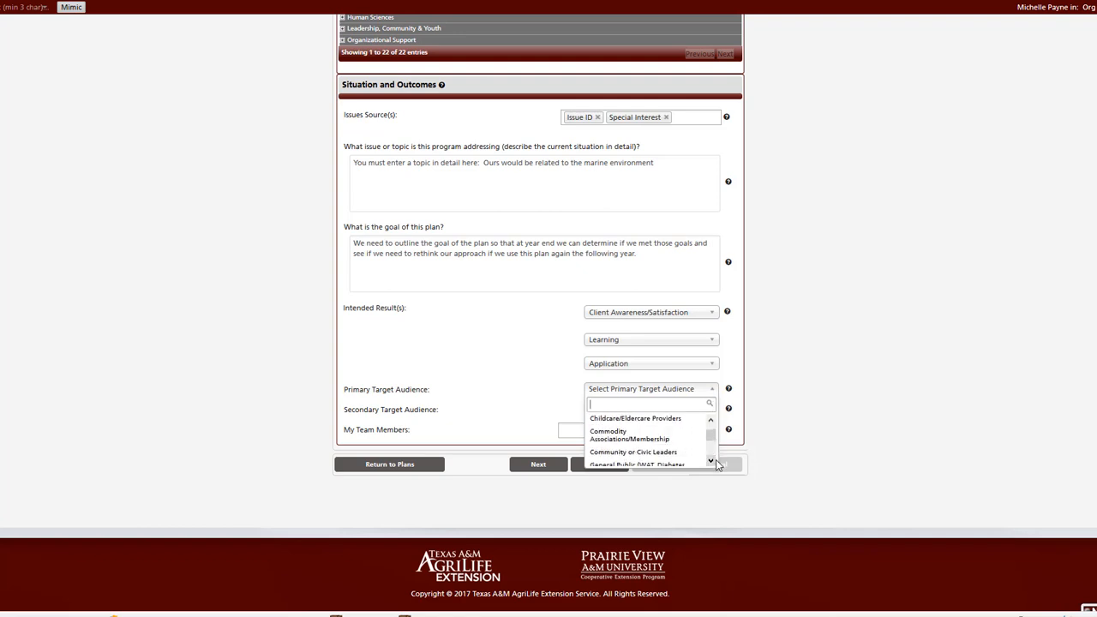
{"action": "left_click", "coordinate": [712, 460]}
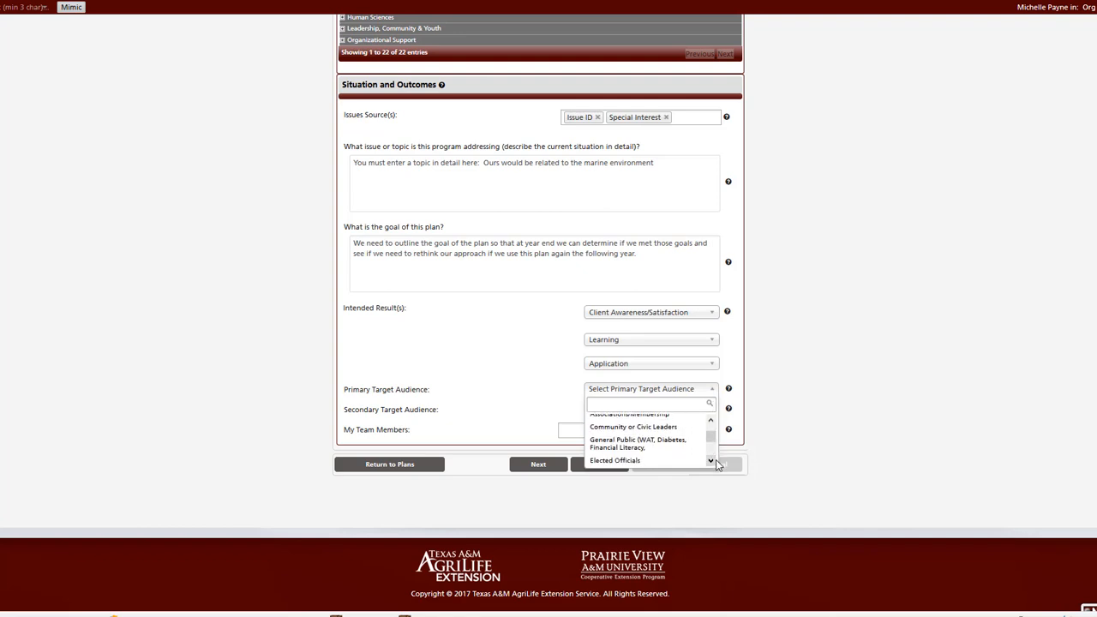
{"action": "left_click", "coordinate": [631, 428]}
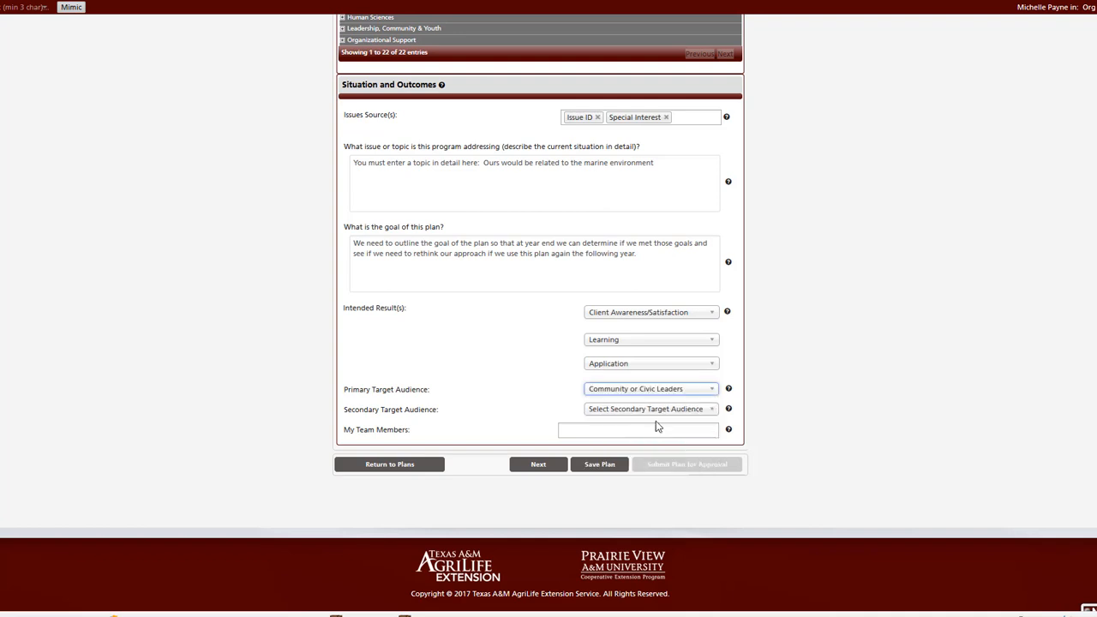
{"action": "left_click", "coordinate": [664, 411]}
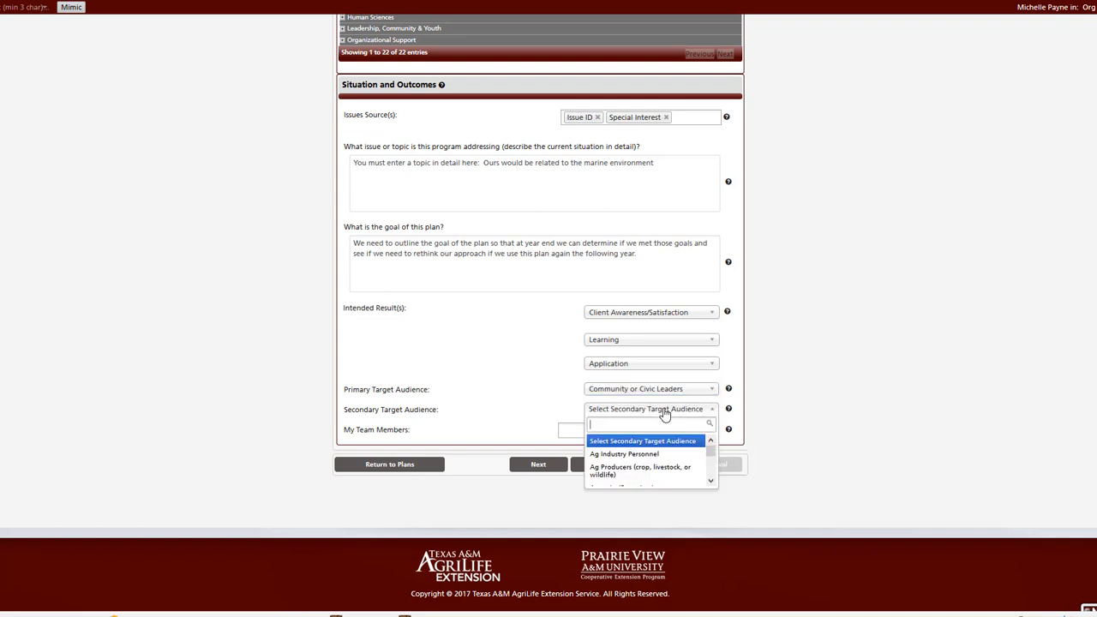
{"action": "left_click", "coordinate": [644, 454]}
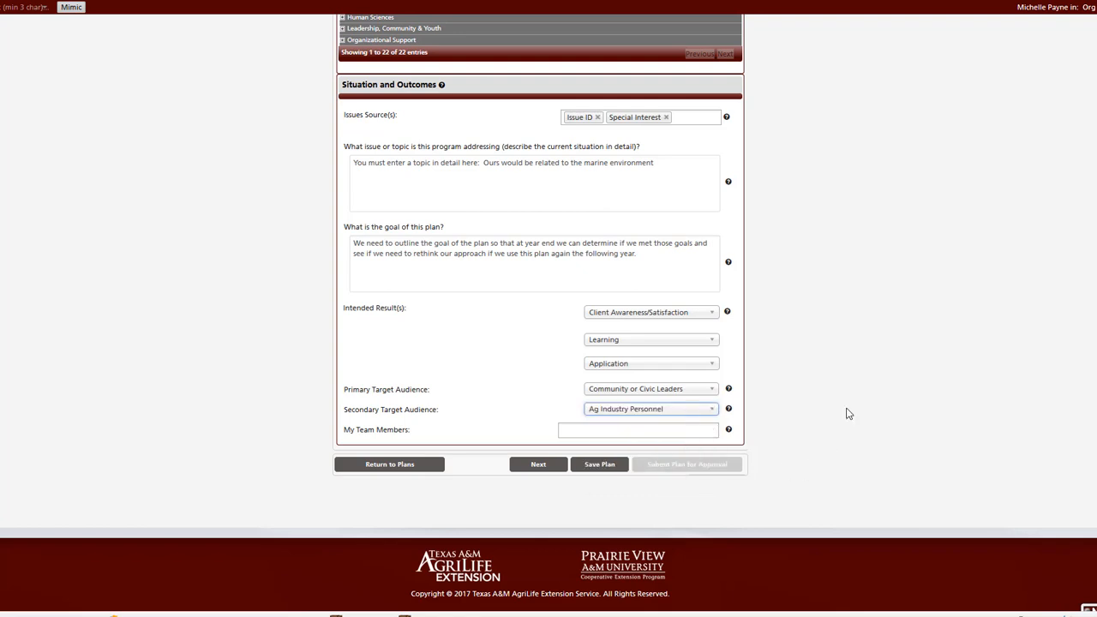
Step: View the team member choices without adding anyone, and proceed to the plan's Educational Approach section
{"action": "left_click", "coordinate": [703, 429]}
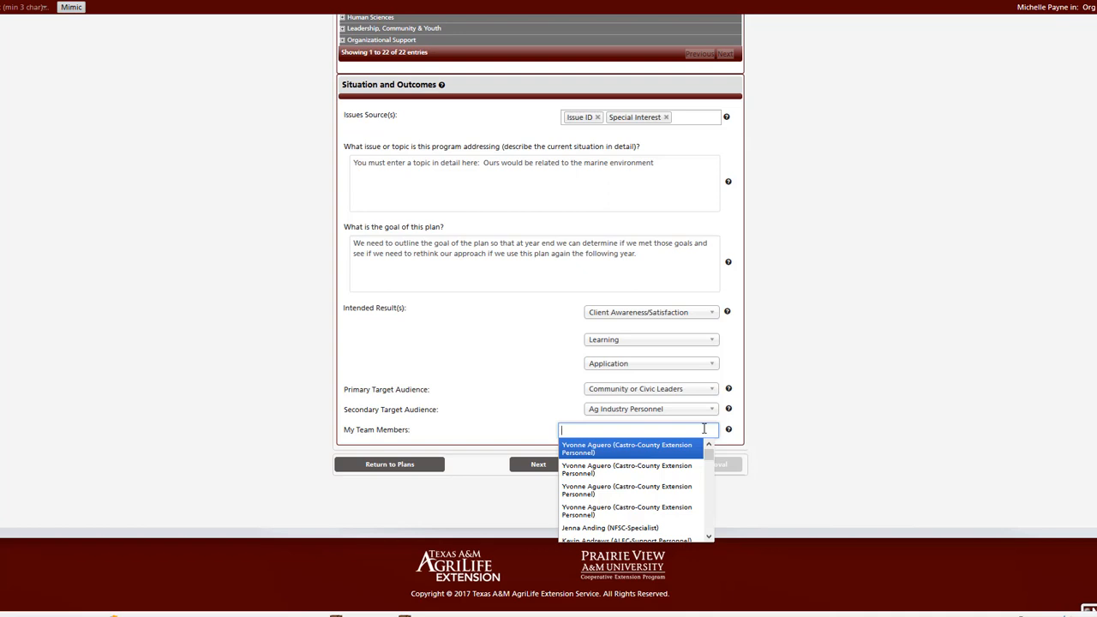
{"action": "left_click", "coordinate": [825, 457]}
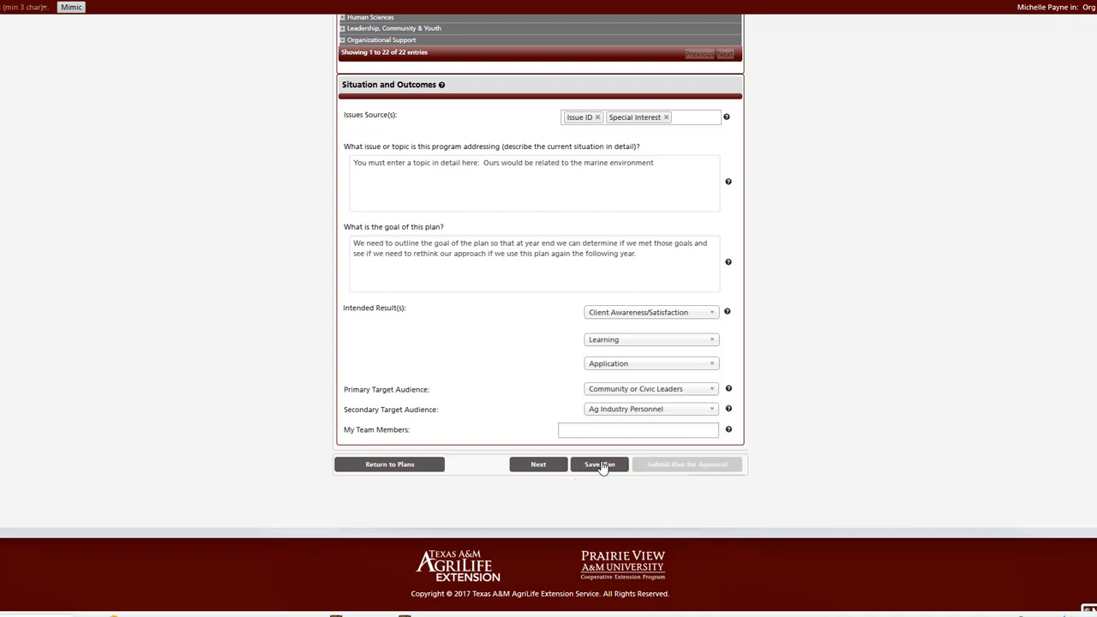
{"action": "left_click", "coordinate": [540, 464]}
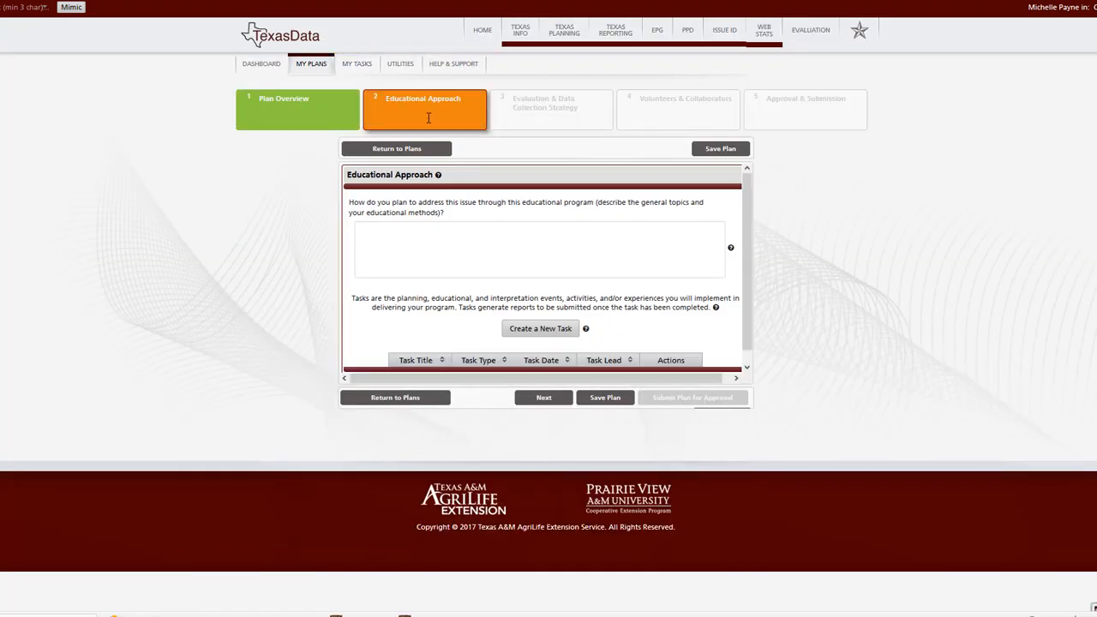
Step: Describe the educational approach as "What are the general methods you will use throughout the plan to educate your audience(s)"
{"action": "left_click", "coordinate": [488, 243]}
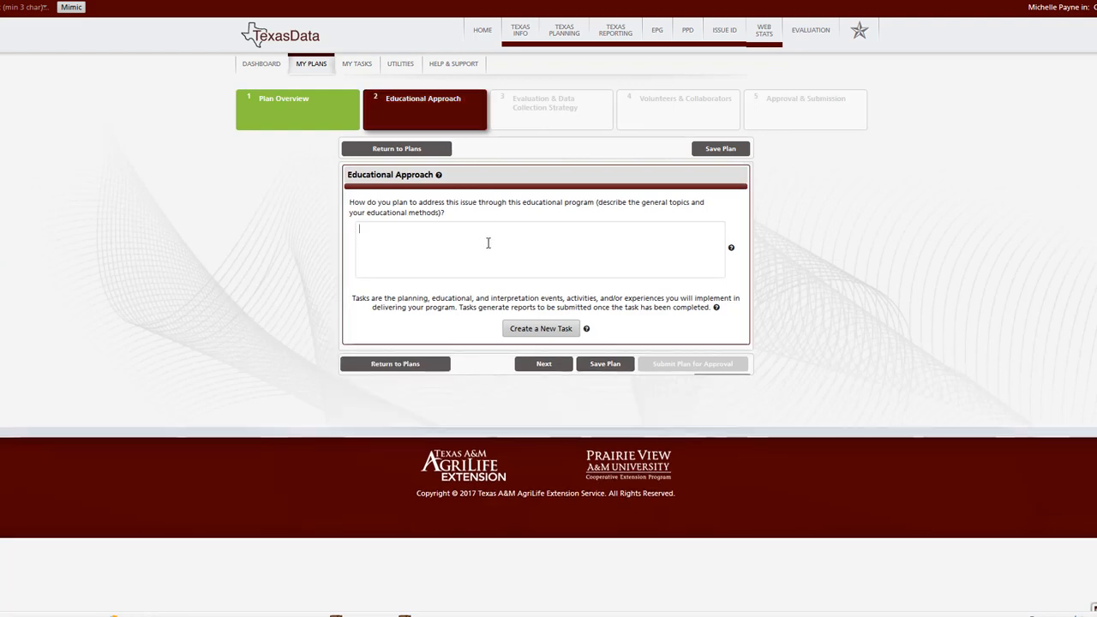
{"action": "type", "text": "What are the general "}
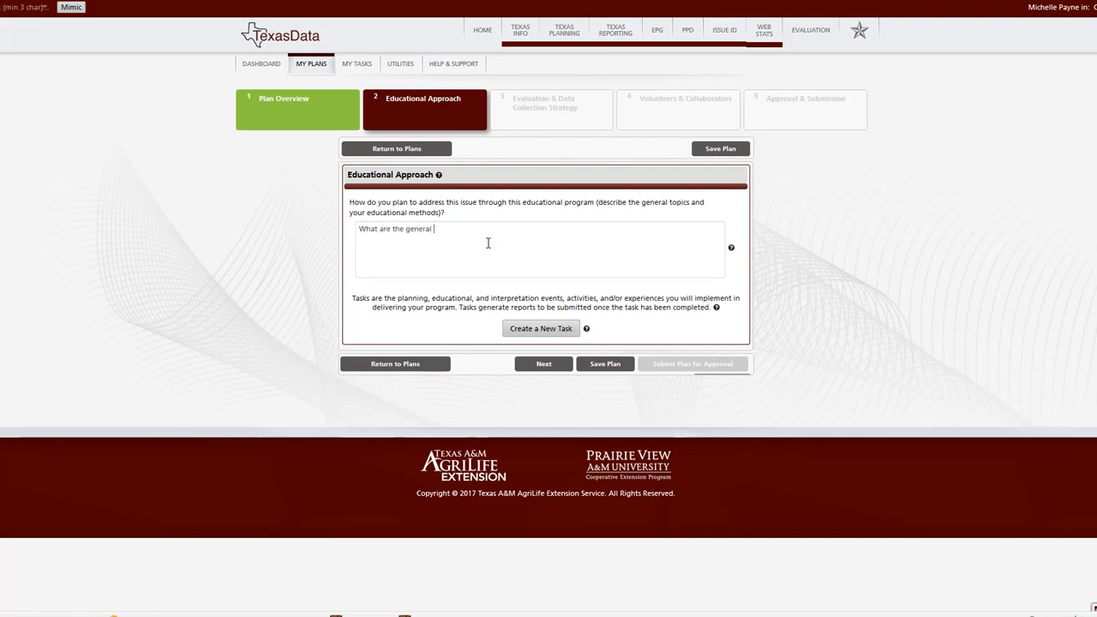
{"action": "type", "text": "methods you"}
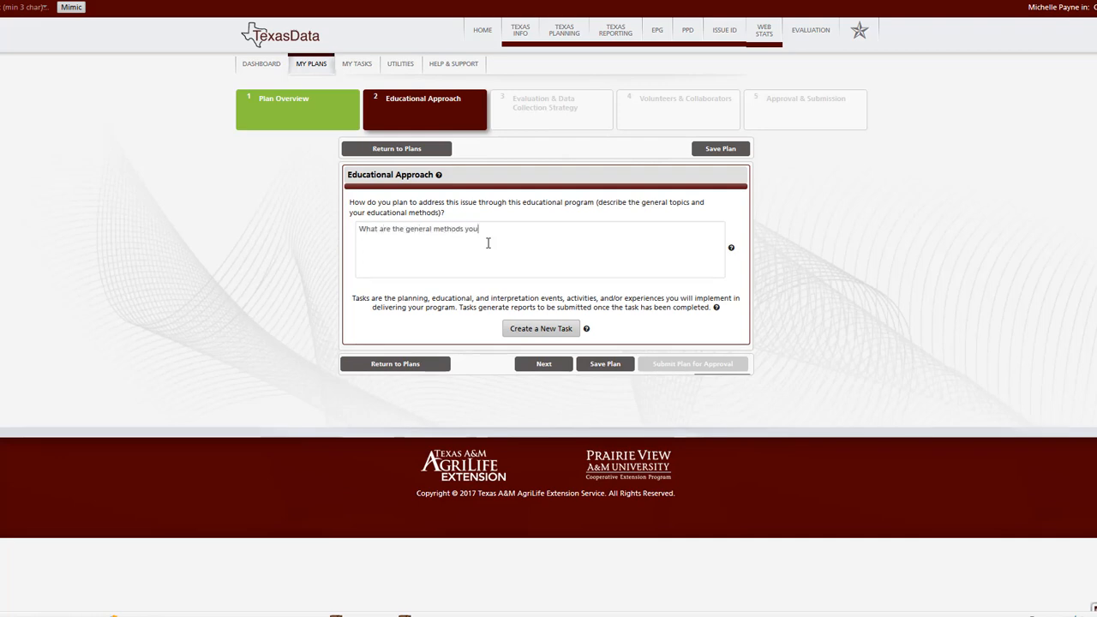
{"action": "type", "text": " will use throughout the plan to educate your audie"}
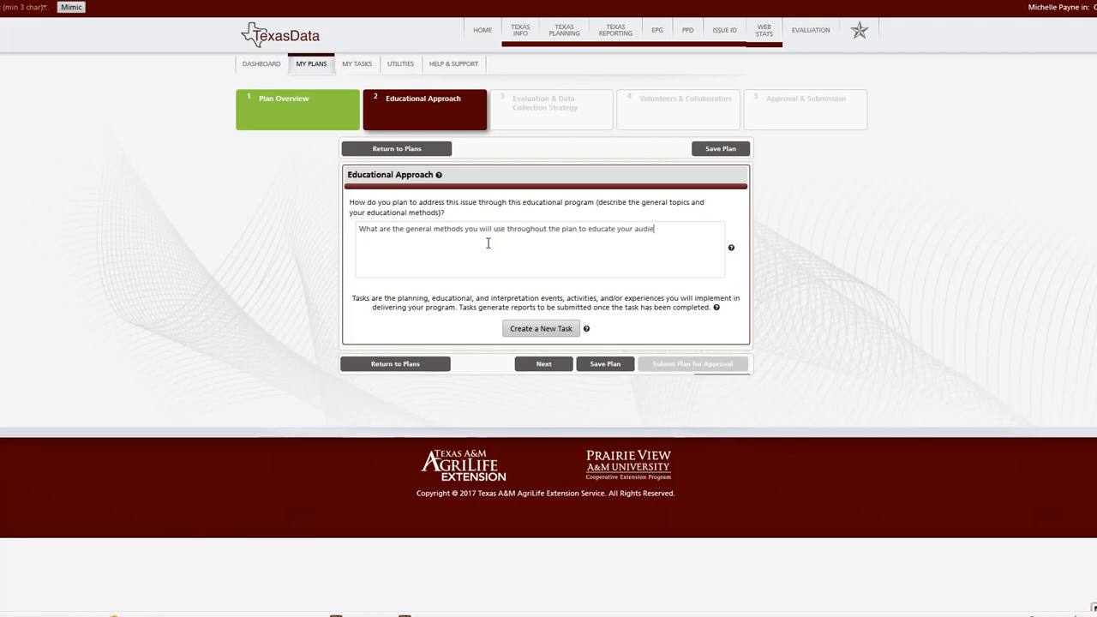
{"action": "type", "text": "nce(s)"}
Step: Add a task titled "Meet w/Planning Committe" to the plan, with type Planning Group and task date 02-09-2017
{"action": "mouse_move", "coordinate": [717, 310]}
{"action": "left_click", "coordinate": [569, 330]}
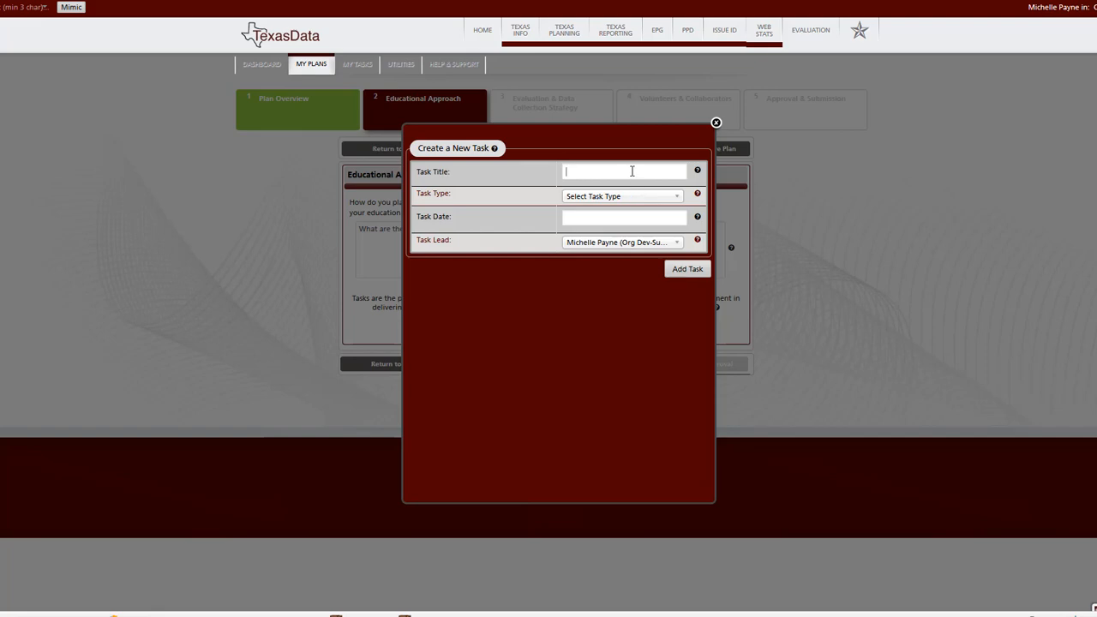
{"action": "type", "text": "Meet w/Planning Committe"}
{"action": "left_click", "coordinate": [639, 198]}
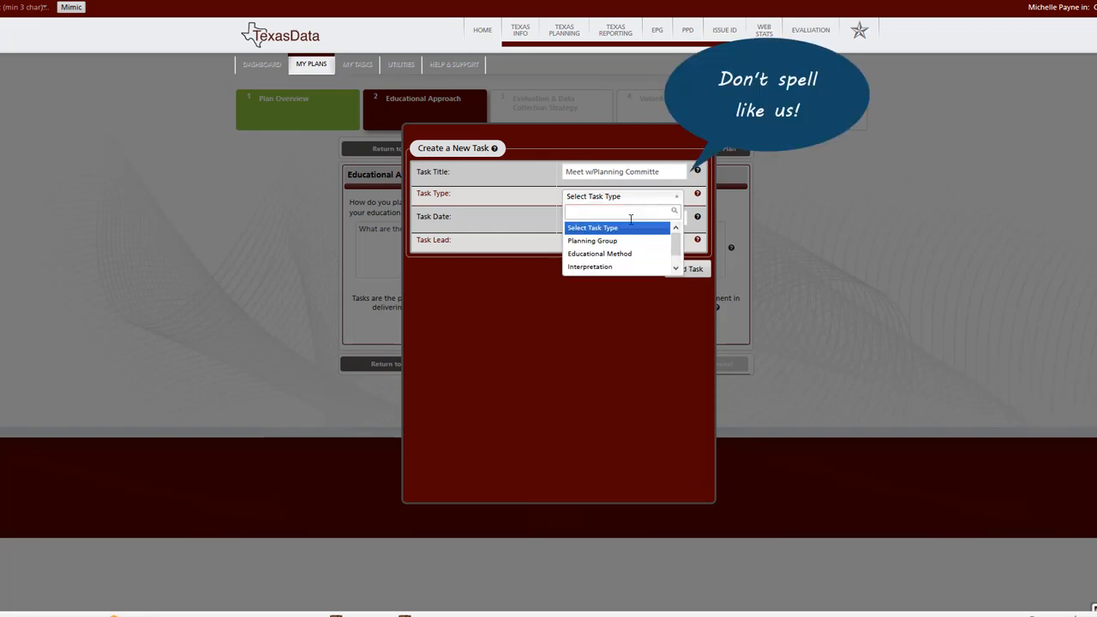
{"action": "left_click", "coordinate": [620, 240]}
{"action": "left_click", "coordinate": [619, 216]}
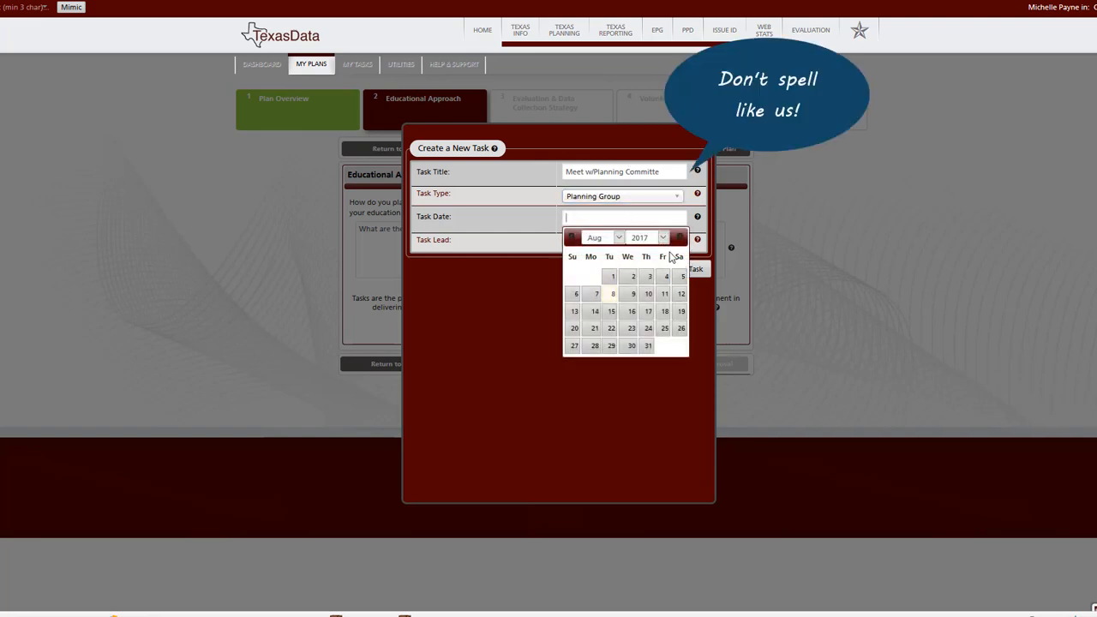
{"action": "left_click", "coordinate": [617, 238]}
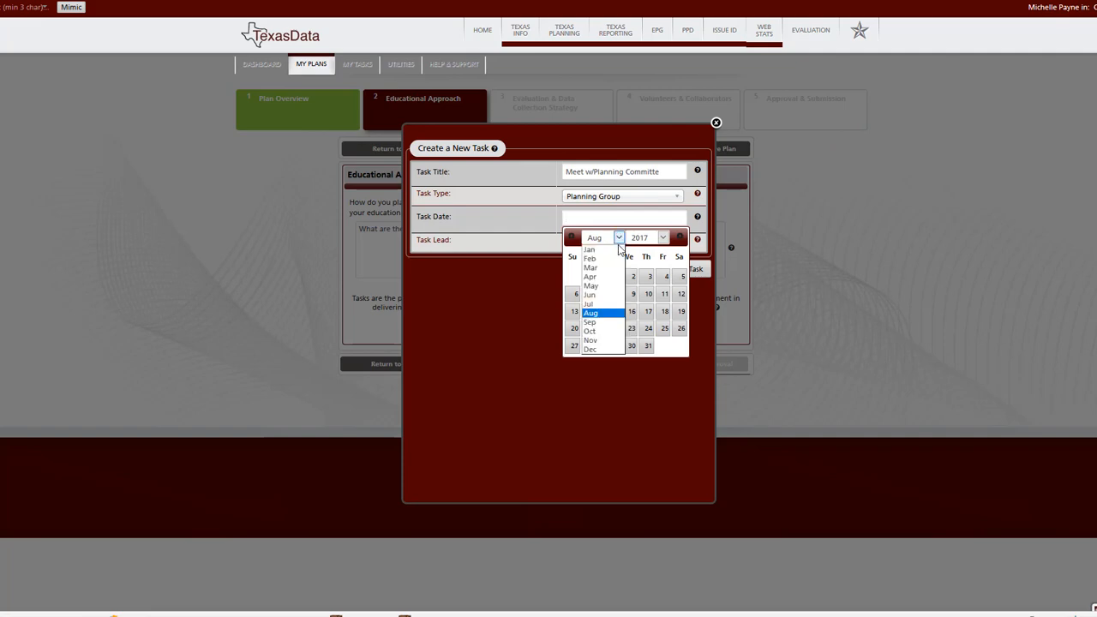
{"action": "left_click", "coordinate": [610, 258]}
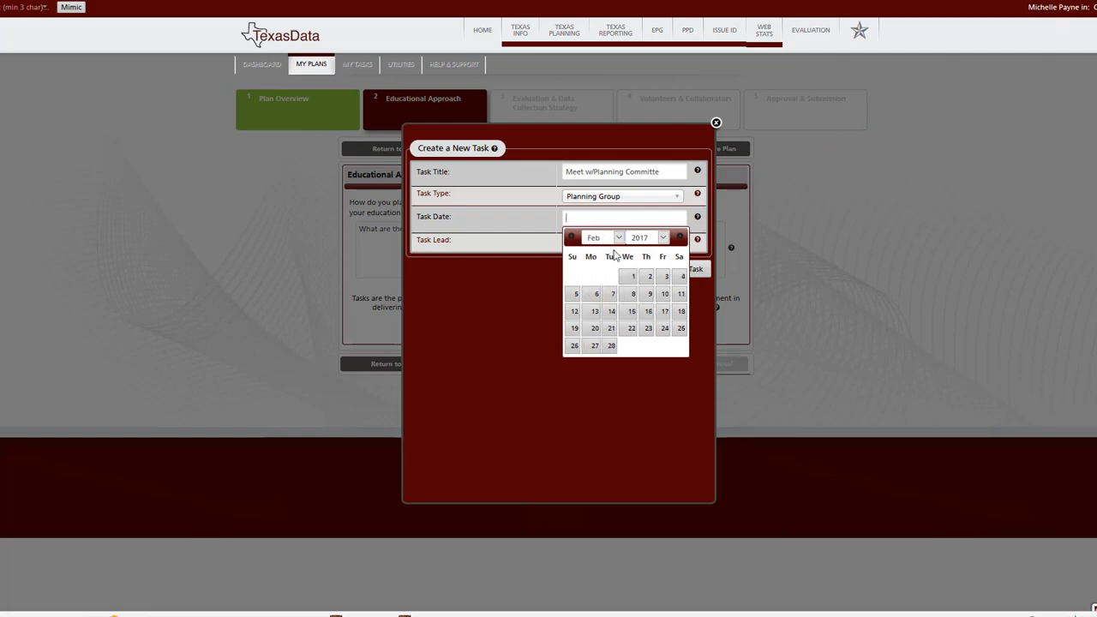
{"action": "left_click", "coordinate": [650, 293]}
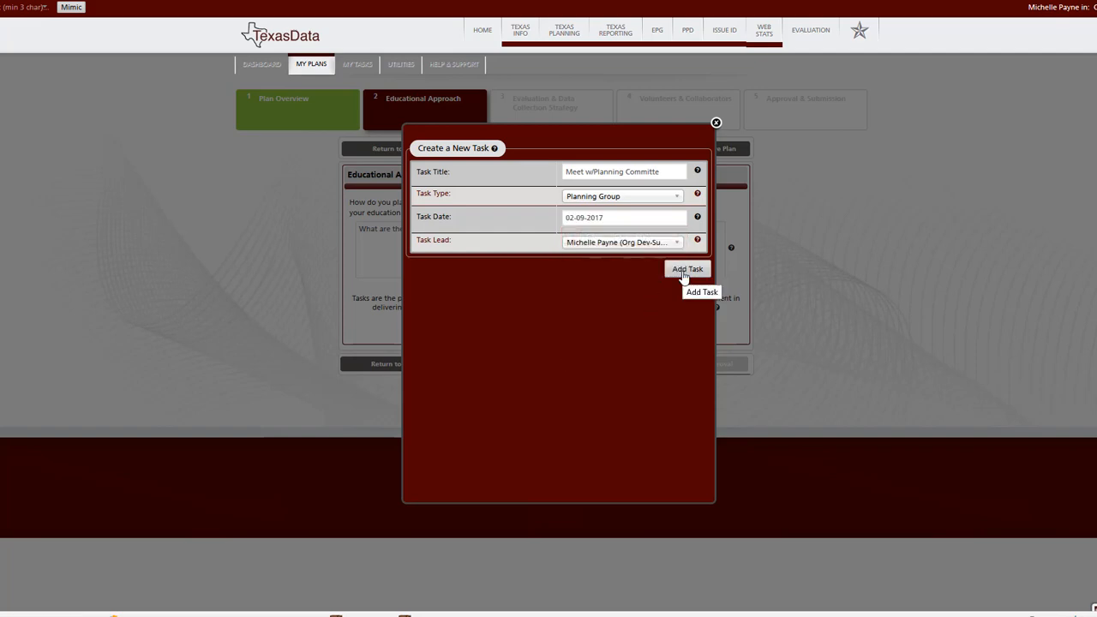
{"action": "left_click", "coordinate": [682, 269]}
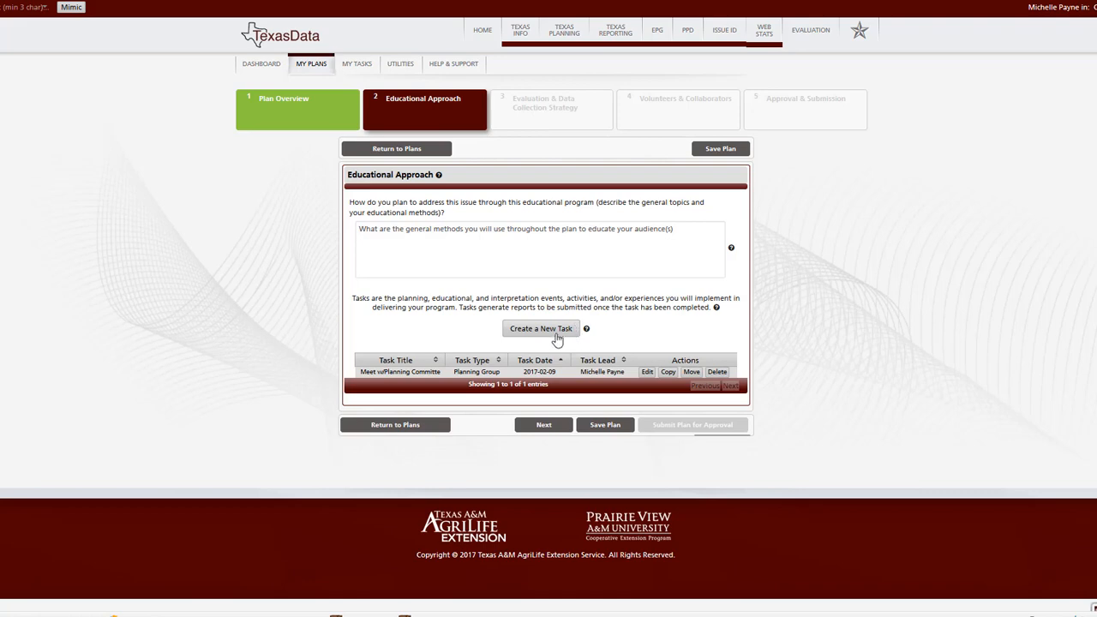
Step: Add a task titled "Booth at local fair" to the plan, with type Educational Method and task date 08-24-2017
{"action": "left_click", "coordinate": [554, 334]}
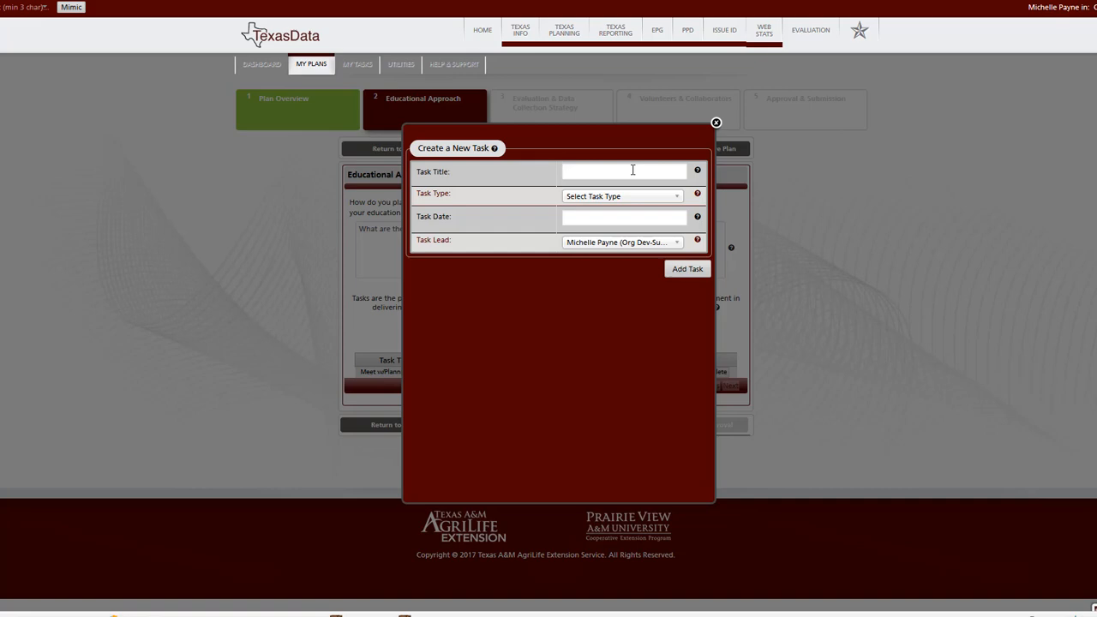
{"action": "type", "text": "Work with"}
{"action": "key", "text": "BackSpace"}
{"action": "key", "text": "BackSpace"}
{"action": "key", "text": "BackSpace"}
{"action": "key", "text": "BackSpace"}
{"action": "key", "text": "BackSpace"}
{"action": "key", "text": "BackSpace"}
{"action": "key", "text": "BackSpace"}
{"action": "key", "text": "BackSpace"}
{"action": "key", "text": "BackSpace"}
{"action": "key", "text": "BackSpace"}
{"action": "type", "text": "Booth at local fair"}
{"action": "left_click", "coordinate": [623, 197]}
{"action": "left_click", "coordinate": [613, 254]}
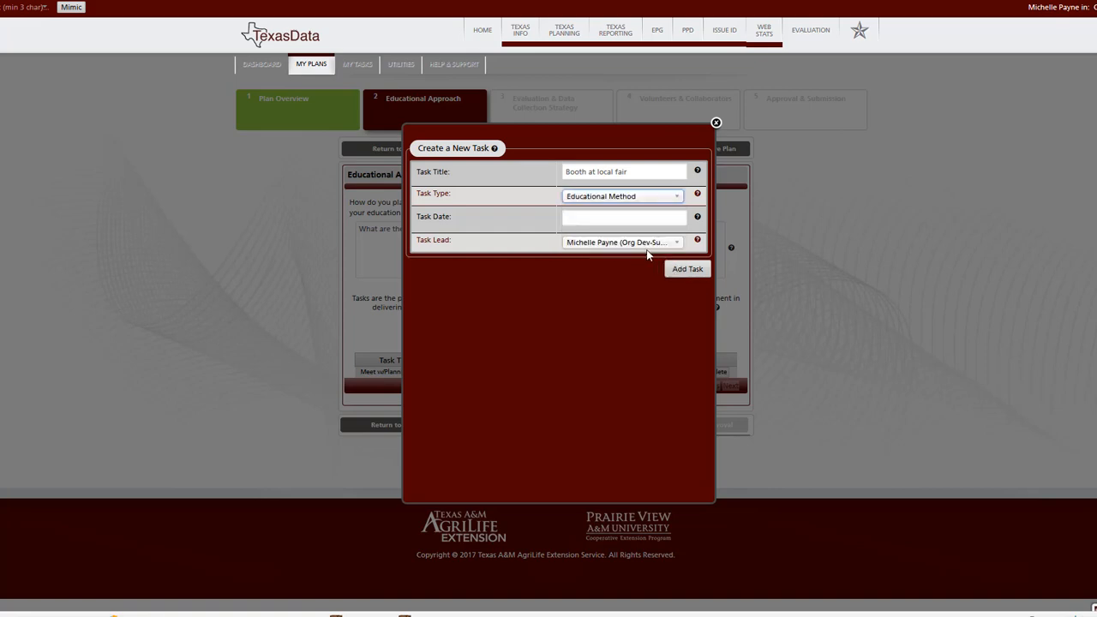
{"action": "left_click", "coordinate": [634, 219]}
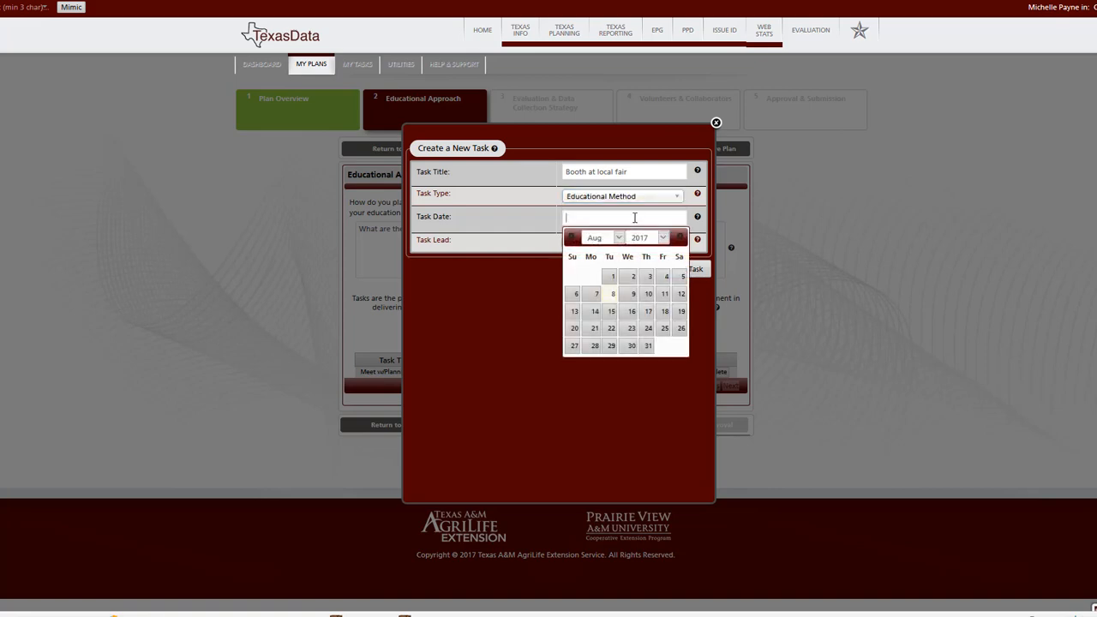
{"action": "left_click", "coordinate": [649, 329]}
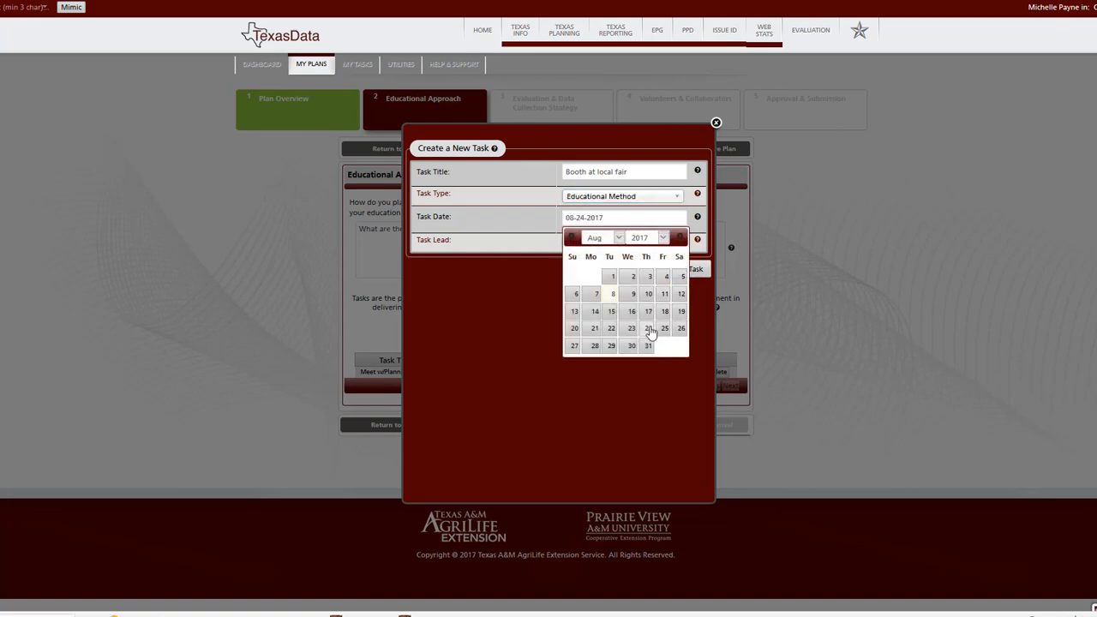
{"action": "left_click", "coordinate": [694, 271]}
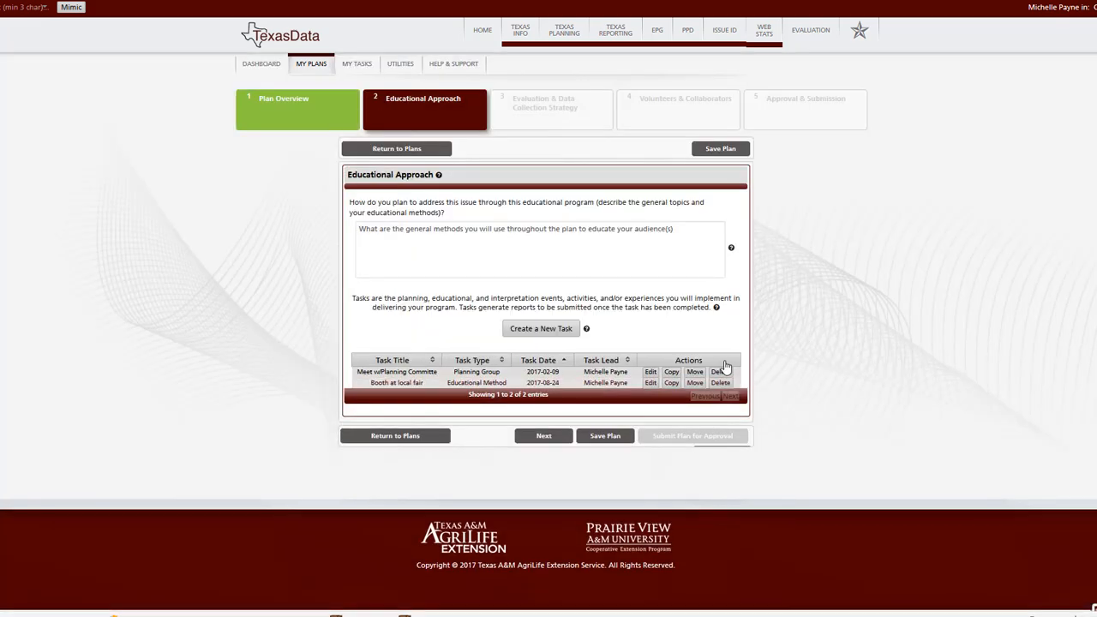
Step: Copy the "Meet w/Planning Committe" task within the Local Water Plan using the Quarterly copy method
{"action": "left_click", "coordinate": [672, 373]}
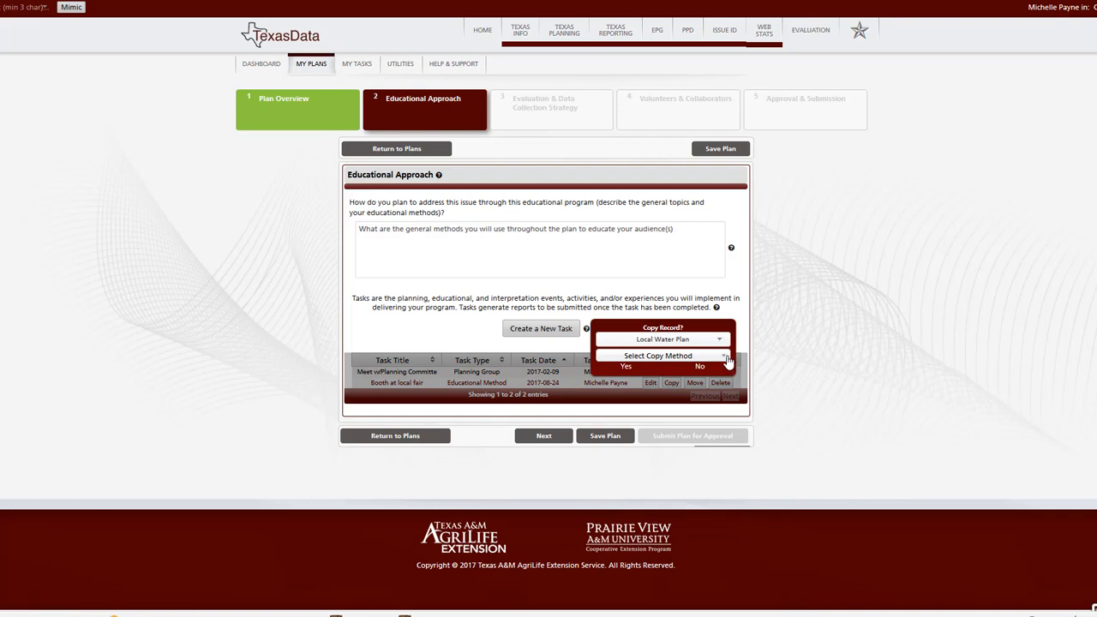
{"action": "left_click", "coordinate": [725, 358]}
{"action": "left_click", "coordinate": [677, 415]}
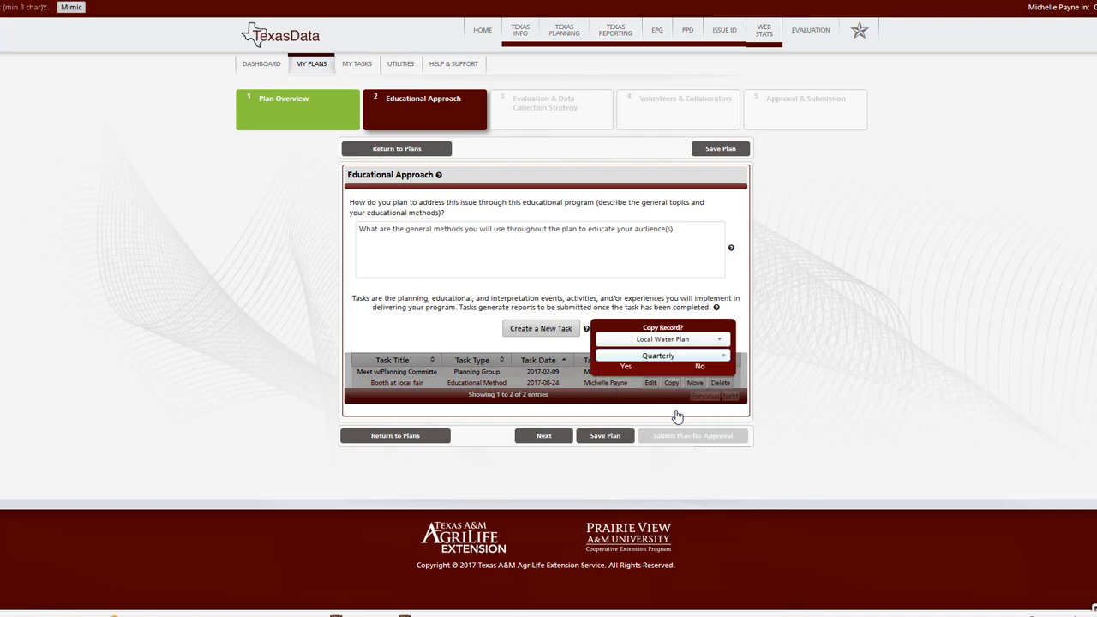
{"action": "left_click", "coordinate": [630, 367]}
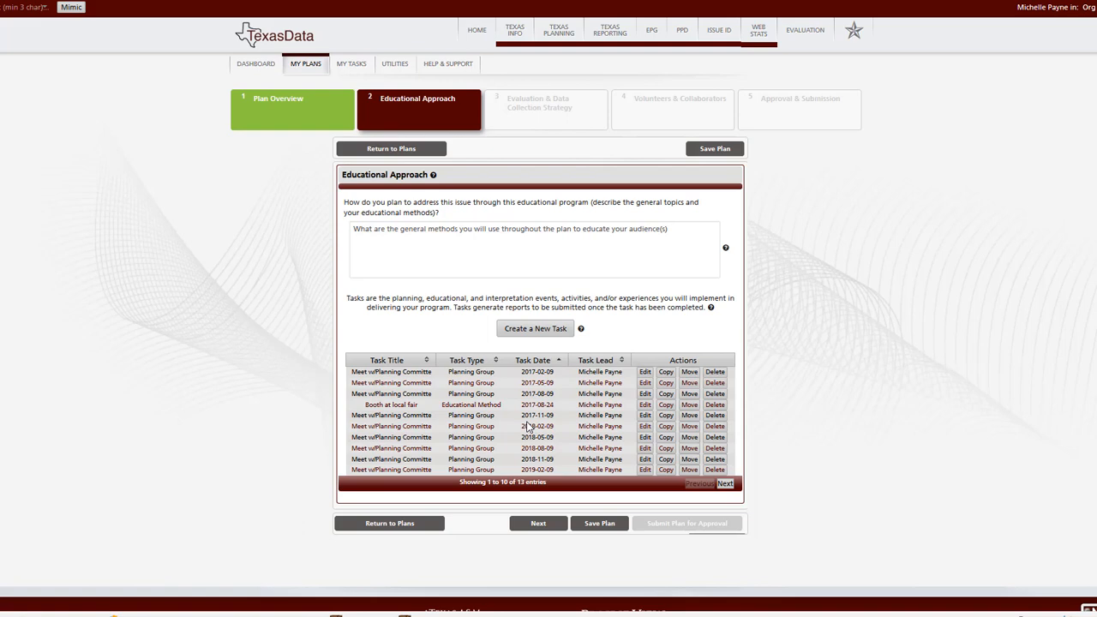
Step: In Evaluation & Data Collection Strategy, enter "Speak to what eval methods (if you plan to evaluate) you will use. What you hope to collect, etc....."
{"action": "left_click", "coordinate": [549, 524]}
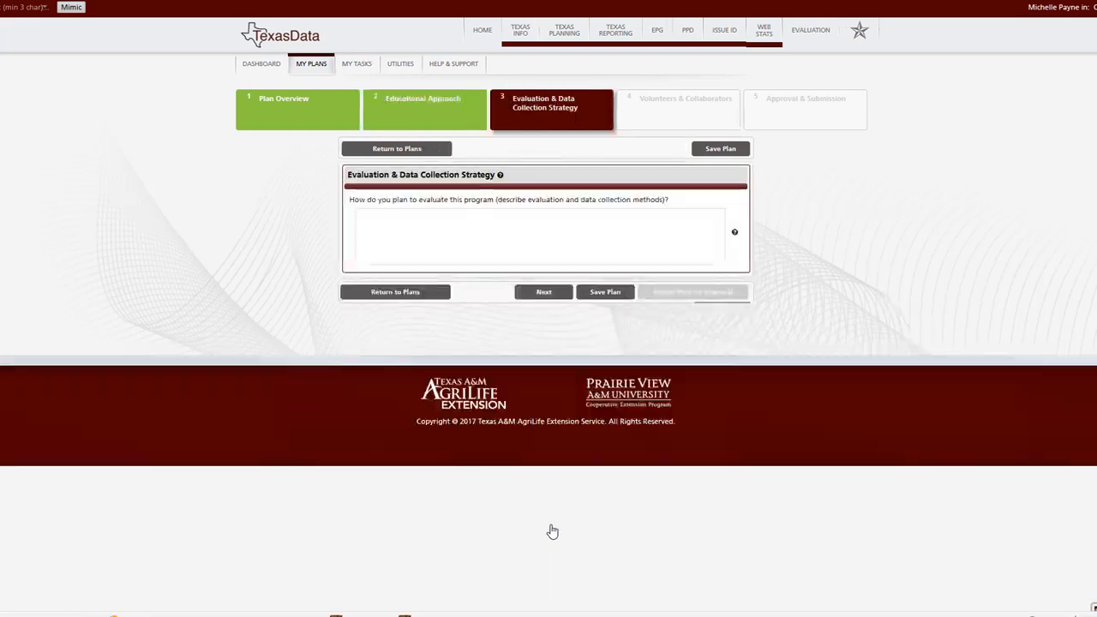
{"action": "left_click", "coordinate": [553, 226]}
{"action": "type", "text": "Spea"}
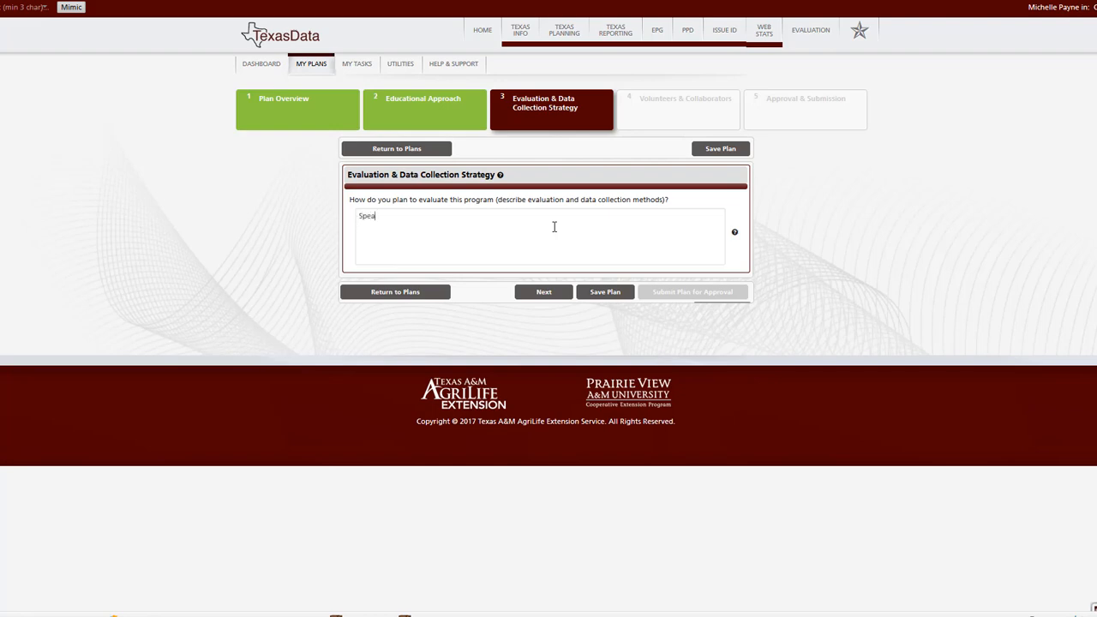
{"action": "type", "text": "k to waht"}
{"action": "type", "text": "eval methods (if you plan to evaluate"}
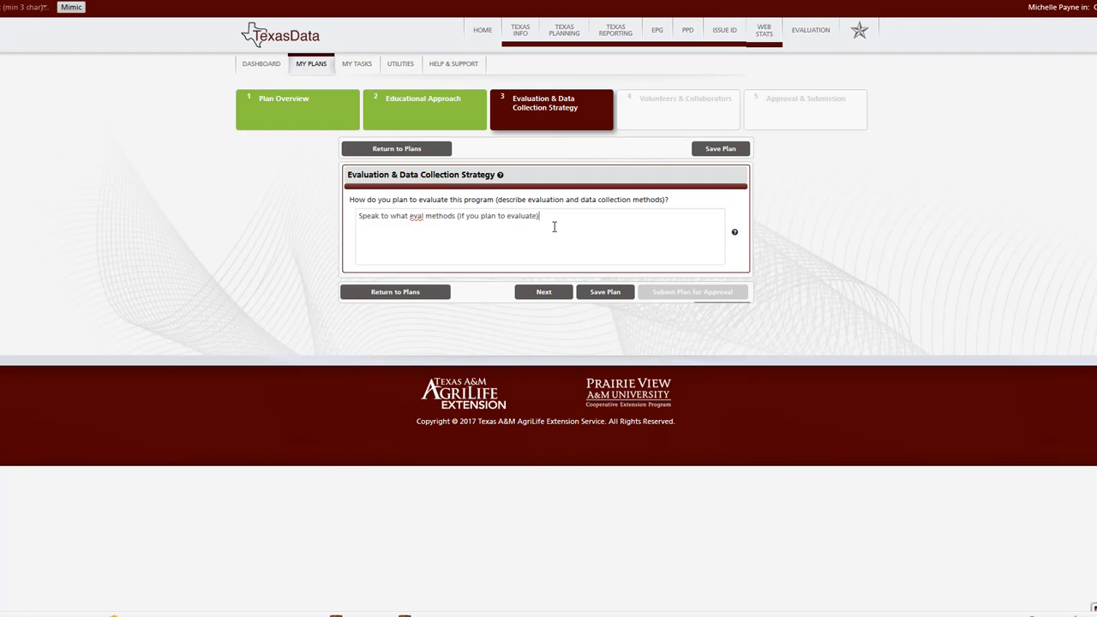
{"action": "type", "text": ") you will use.  what you"}
{"action": "key", "text": "BackSpace"}
{"action": "key", "text": "BackSpace"}
{"action": "key", "text": "BackSpace"}
{"action": "key", "text": "BackSpace"}
{"action": "key", "text": "BackSpace"}
{"action": "key", "text": "BackSpace"}
{"action": "key", "text": "BackSpace"}
{"action": "key", "text": "BackSpace"}
{"action": "type", "text": "What you hope to collect, etc....."}
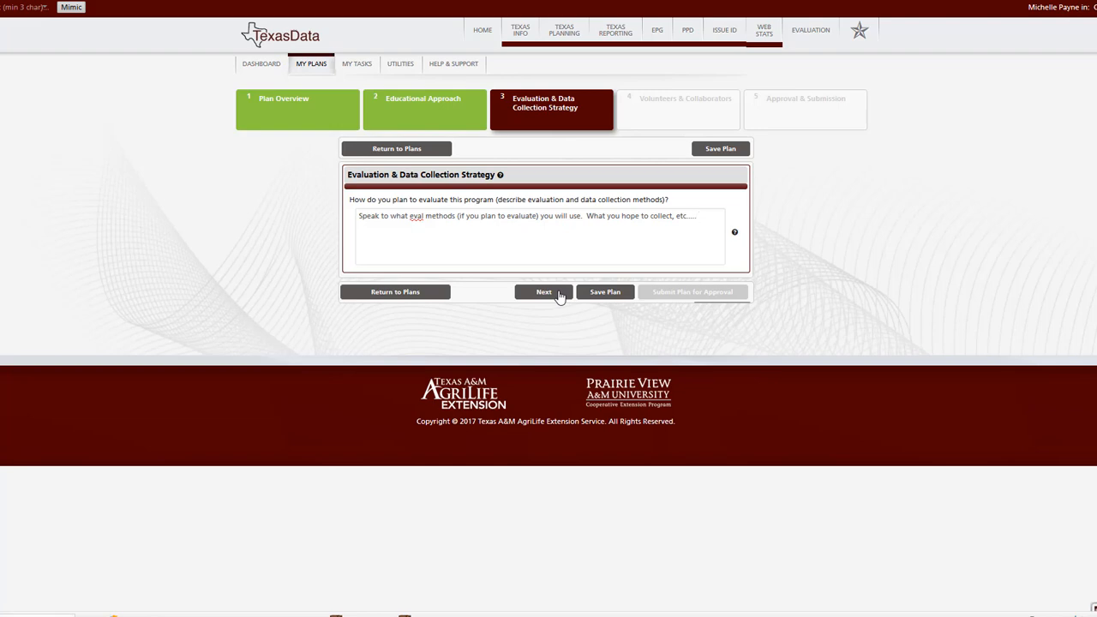
Step: In Volunteers & Collaborators, describe volunteer use as "How will you use volunteers" and view the collaborator choices and guidance without selecting any
{"action": "left_click", "coordinate": [558, 294]}
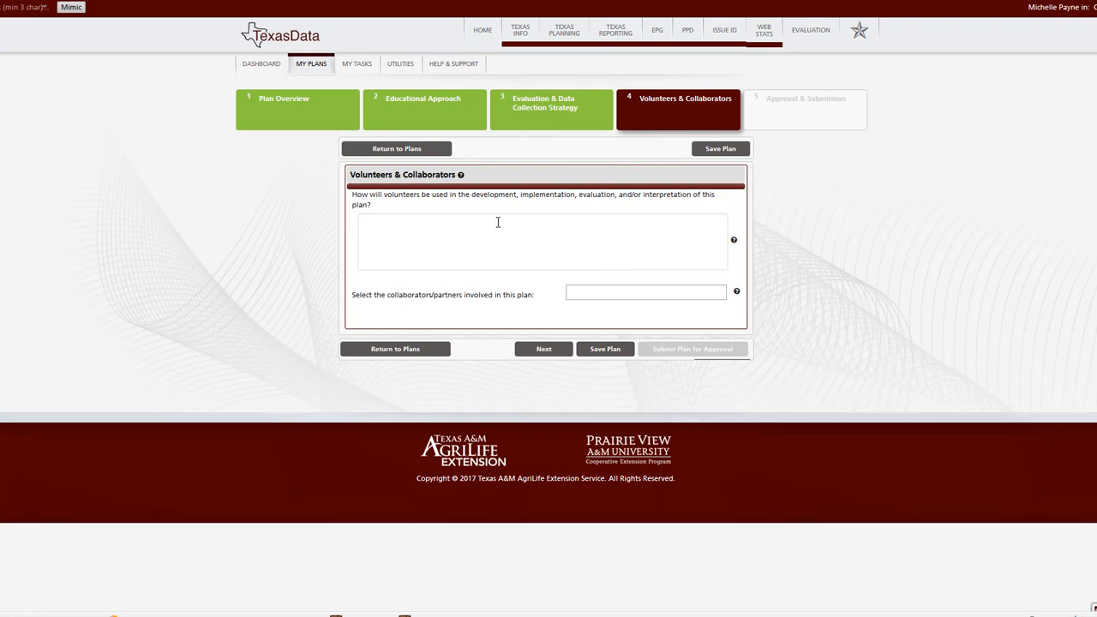
{"action": "type", "text": "How will you use volunteers"}
{"action": "left_click", "coordinate": [642, 292]}
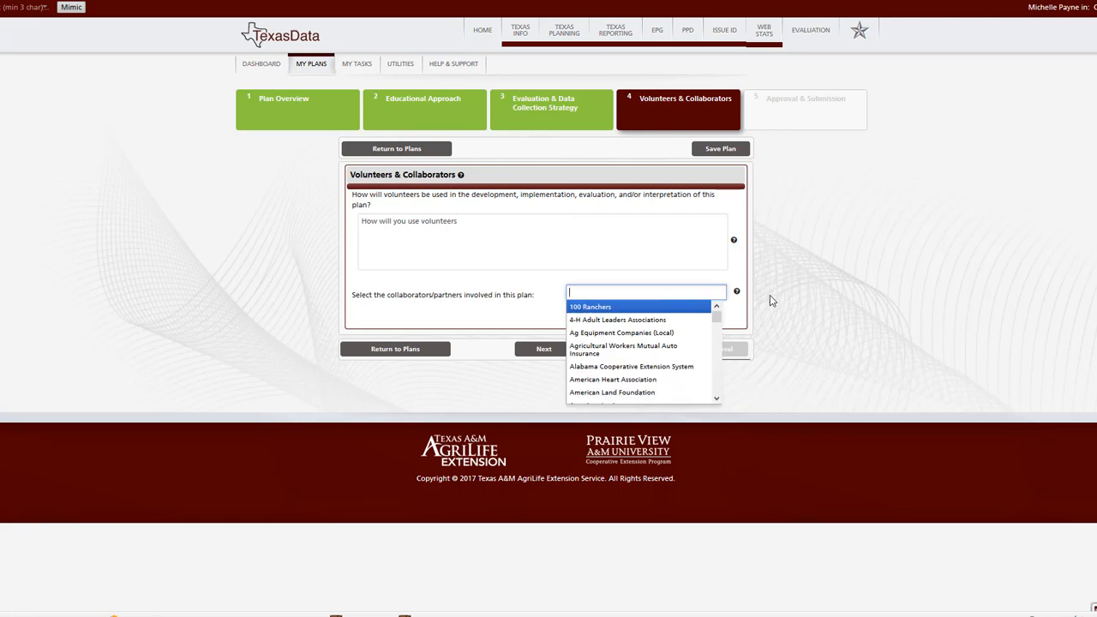
{"action": "left_click", "coordinate": [739, 293]}
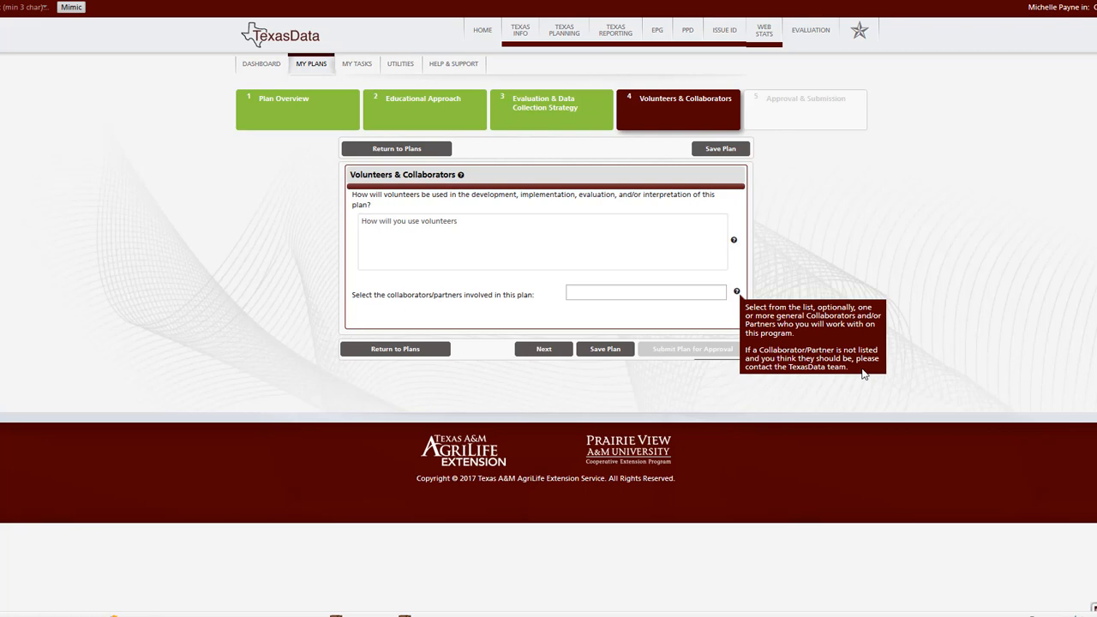
Step: In Approval & Submission, choose the first listed application administrator as plan approver and save the plan
{"action": "left_click", "coordinate": [557, 349]}
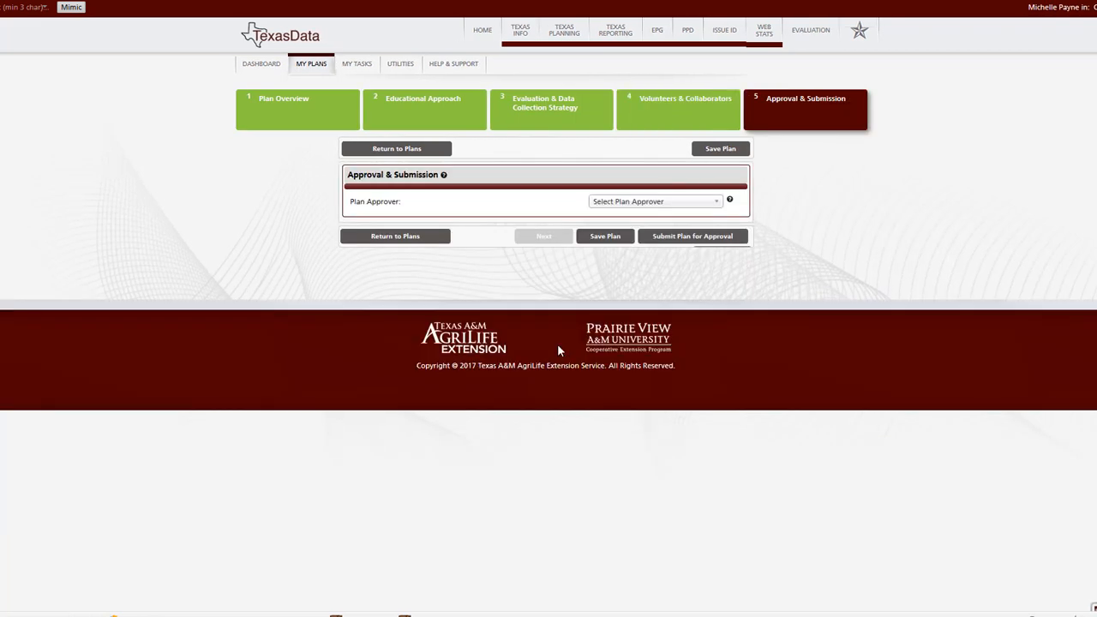
{"action": "left_click", "coordinate": [716, 205]}
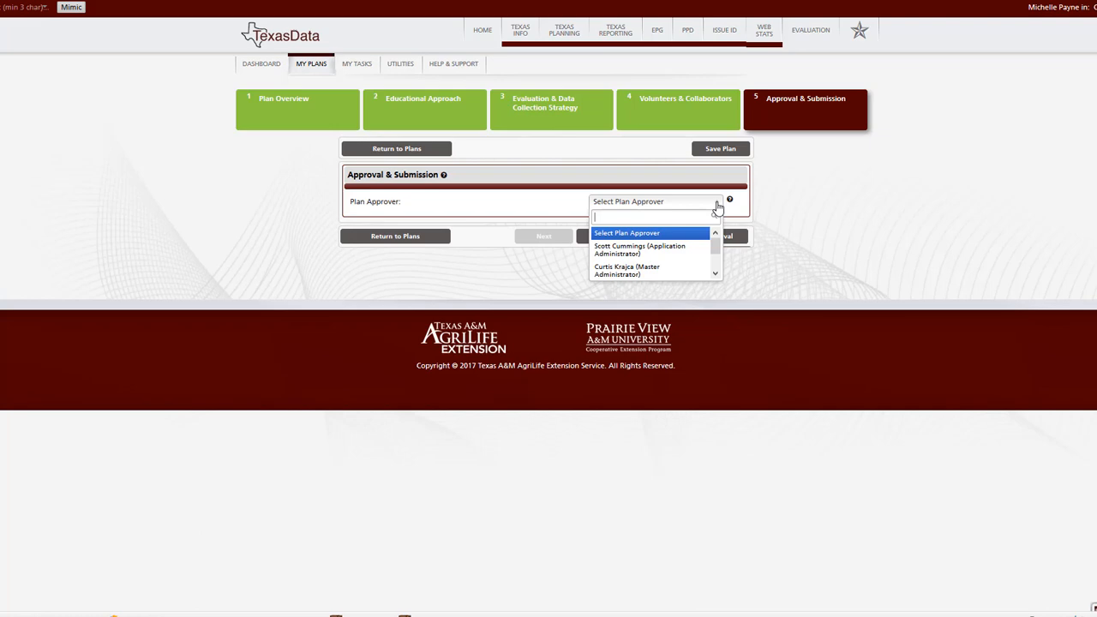
{"action": "left_click", "coordinate": [716, 274]}
{"action": "left_click", "coordinate": [716, 274]}
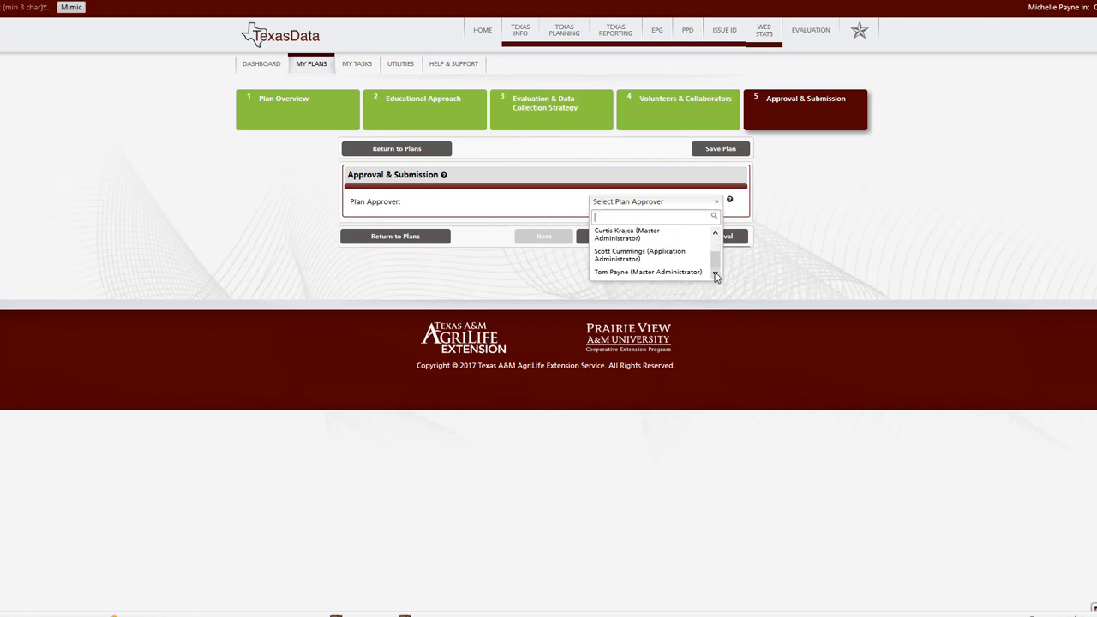
{"action": "scroll", "coordinate": [712, 261], "scroll_direction": "up", "scroll_amount": 2}
{"action": "left_click", "coordinate": [654, 248]}
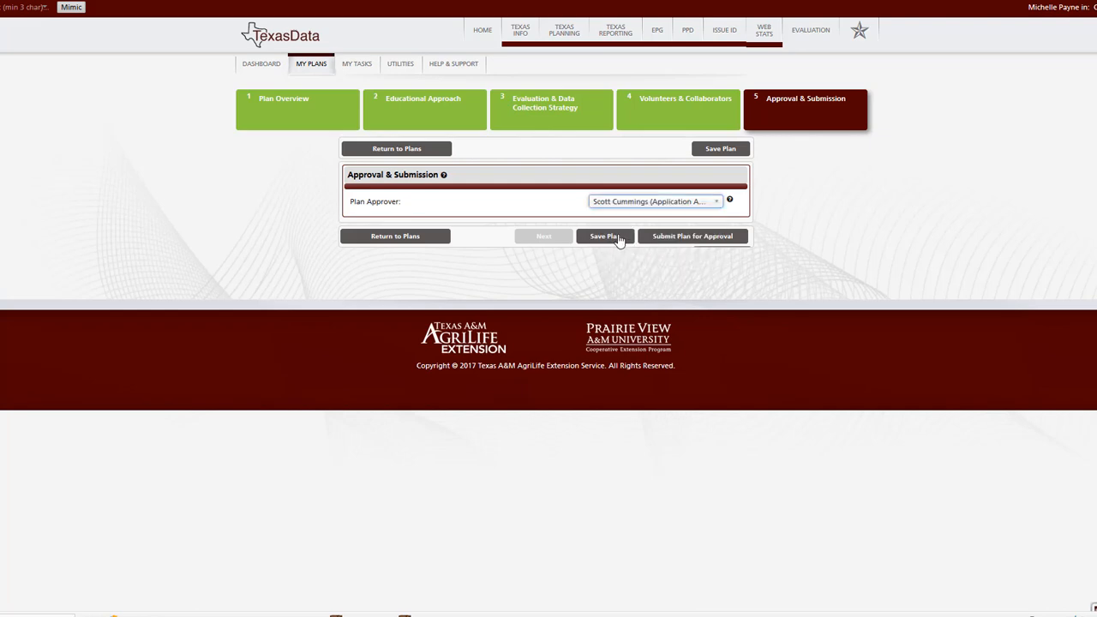
{"action": "left_click", "coordinate": [619, 239]}
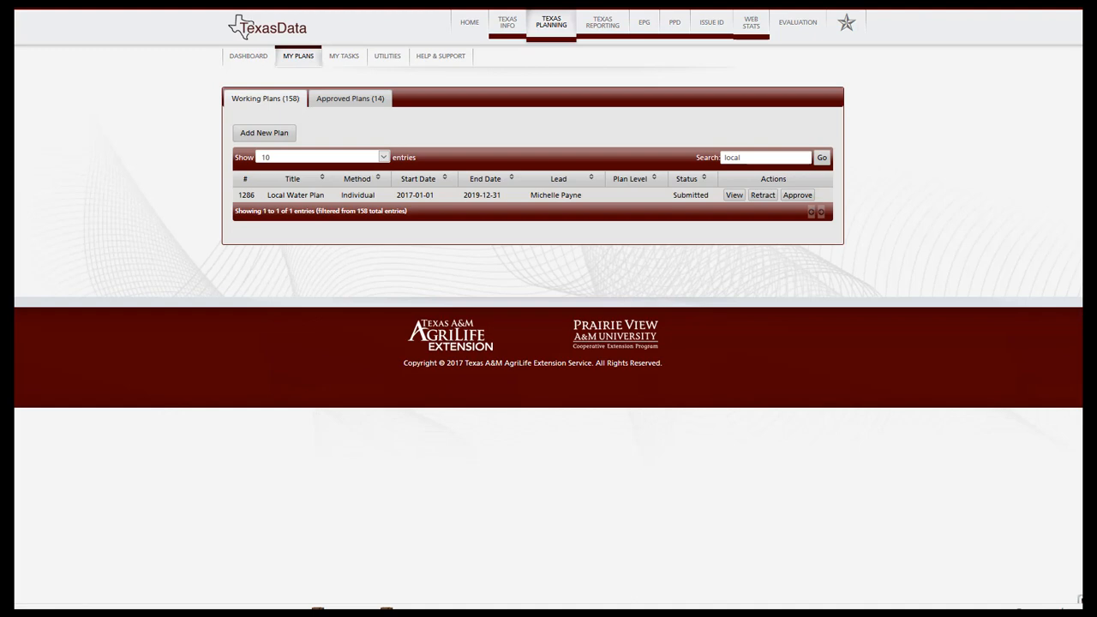
Step: Show the list of approved plans
{"action": "left_click", "coordinate": [356, 109]}
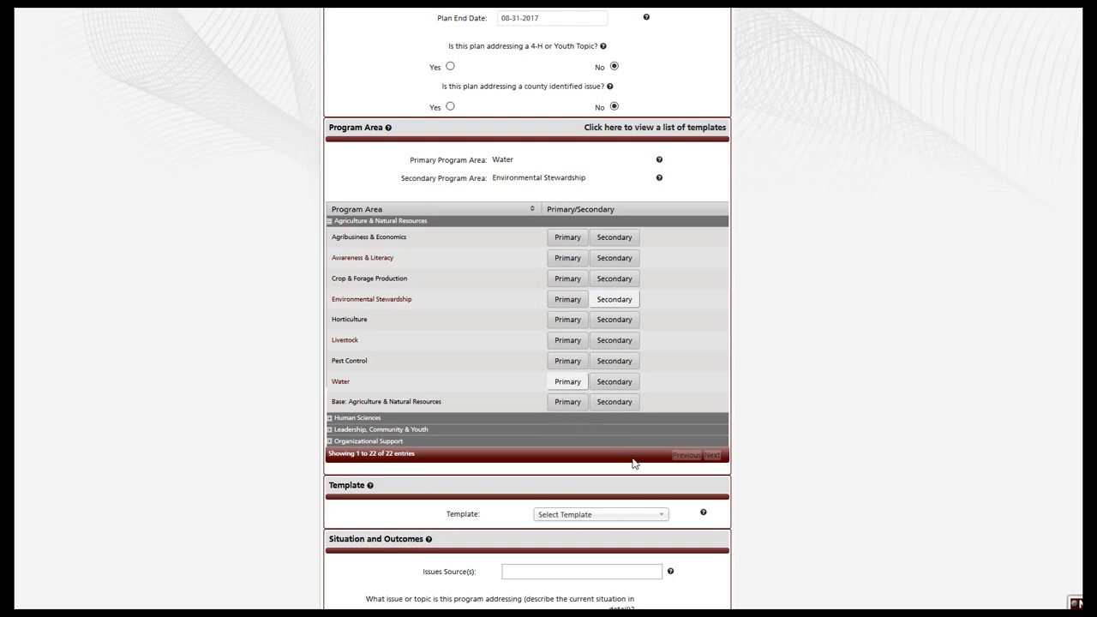
Step: Choose the Texas Water Star Program template for the new plan with Water as its primary program area
{"action": "scroll", "coordinate": [827, 448], "scroll_direction": "down", "scroll_amount": 1}
{"action": "scroll", "coordinate": [797, 441], "scroll_direction": "down", "scroll_amount": 1}
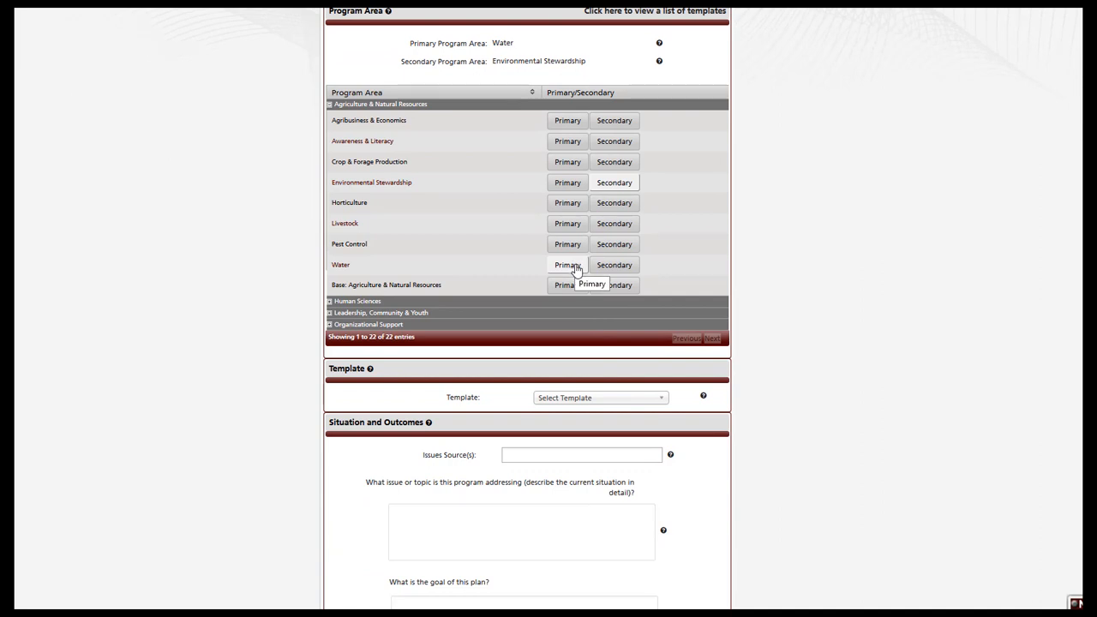
{"action": "left_click", "coordinate": [661, 400]}
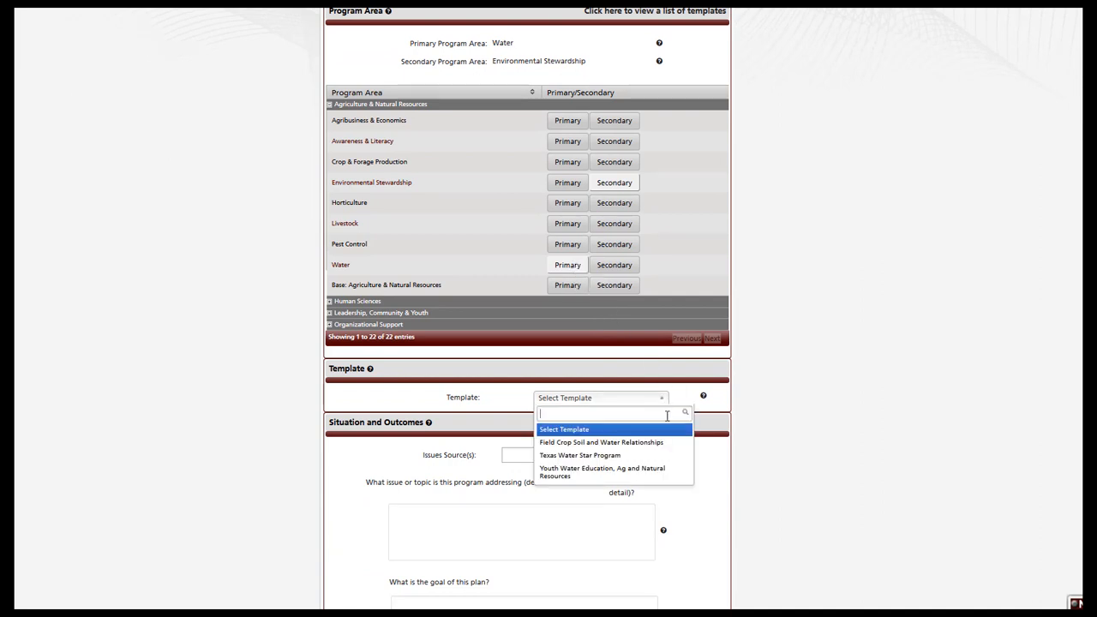
{"action": "left_click", "coordinate": [605, 460]}
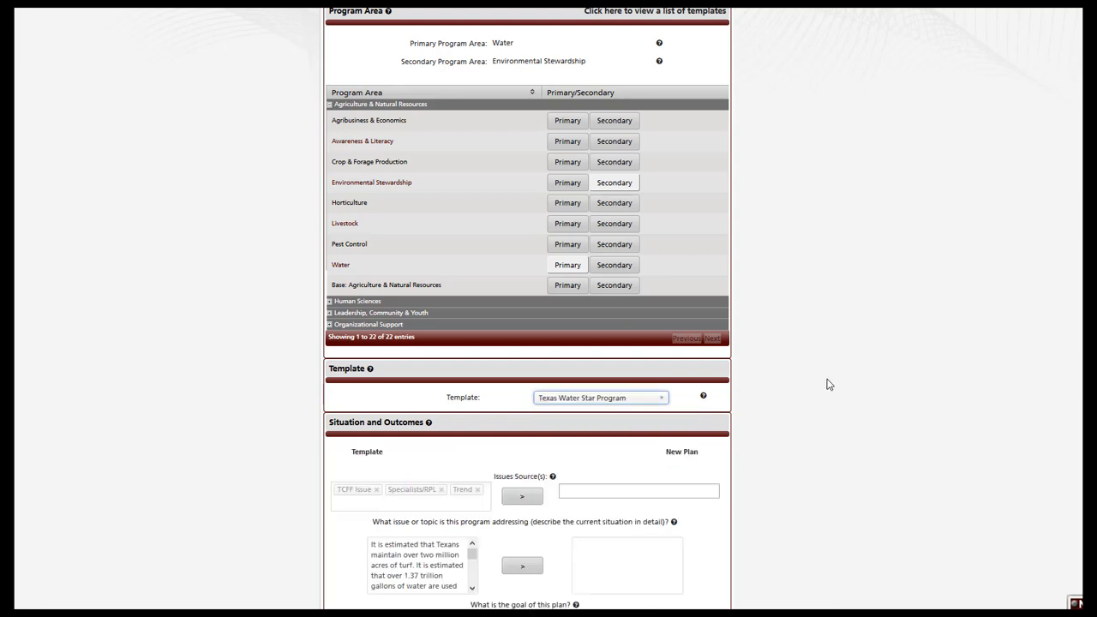
Step: Copy the template's issue sources and its issue description into the new plan
{"action": "scroll", "coordinate": [827, 385], "scroll_direction": "down", "scroll_amount": 1}
{"action": "scroll", "coordinate": [828, 385], "scroll_direction": "down", "scroll_amount": 3}
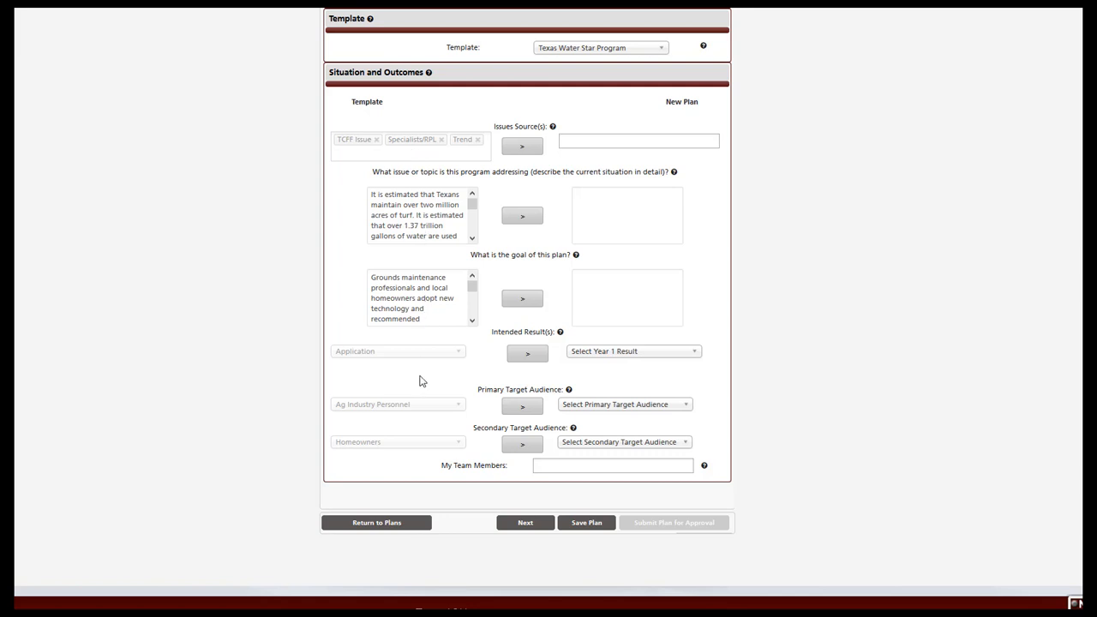
{"action": "left_click", "coordinate": [529, 148]}
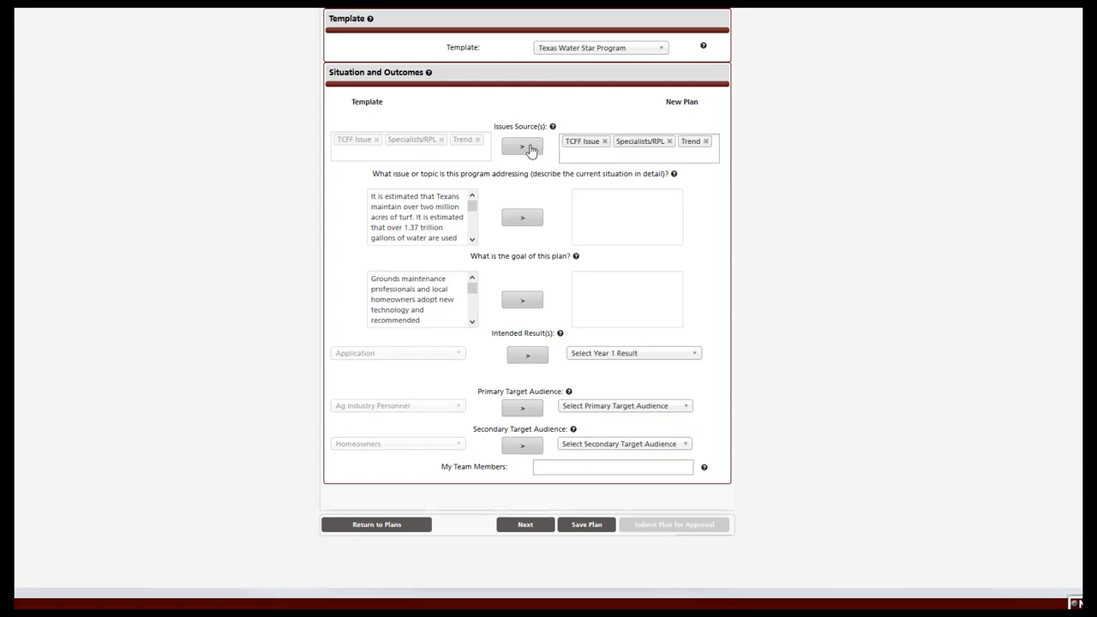
{"action": "left_click", "coordinate": [525, 220]}
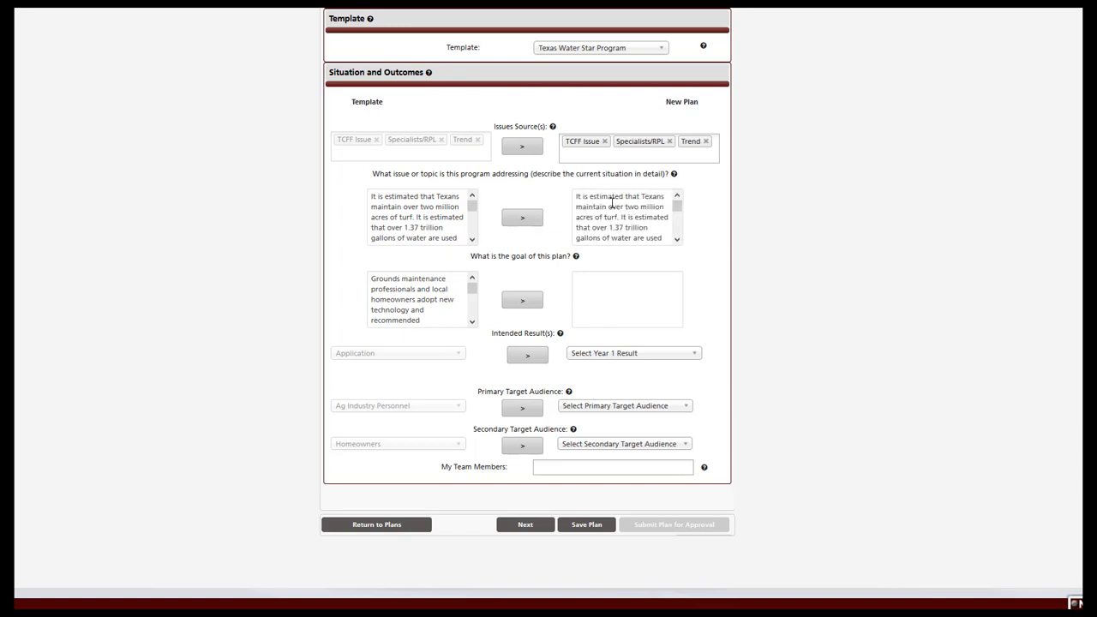
Step: Replace the copied issue description's closing words after "urban environment" with the sentence "This is an addition"
{"action": "left_click_drag", "start_coordinate": [677, 205], "coordinate": [677, 242]}
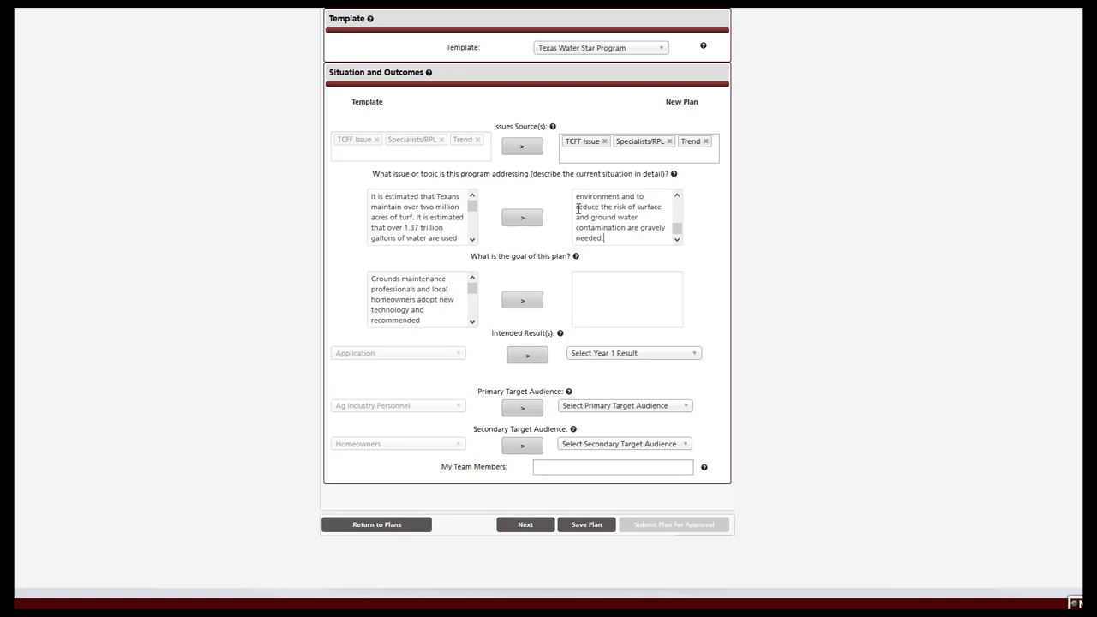
{"action": "left_click", "coordinate": [621, 201]}
{"action": "left_click_drag", "start_coordinate": [622, 201], "coordinate": [606, 239]}
{"action": "key", "text": "BackSpace"}
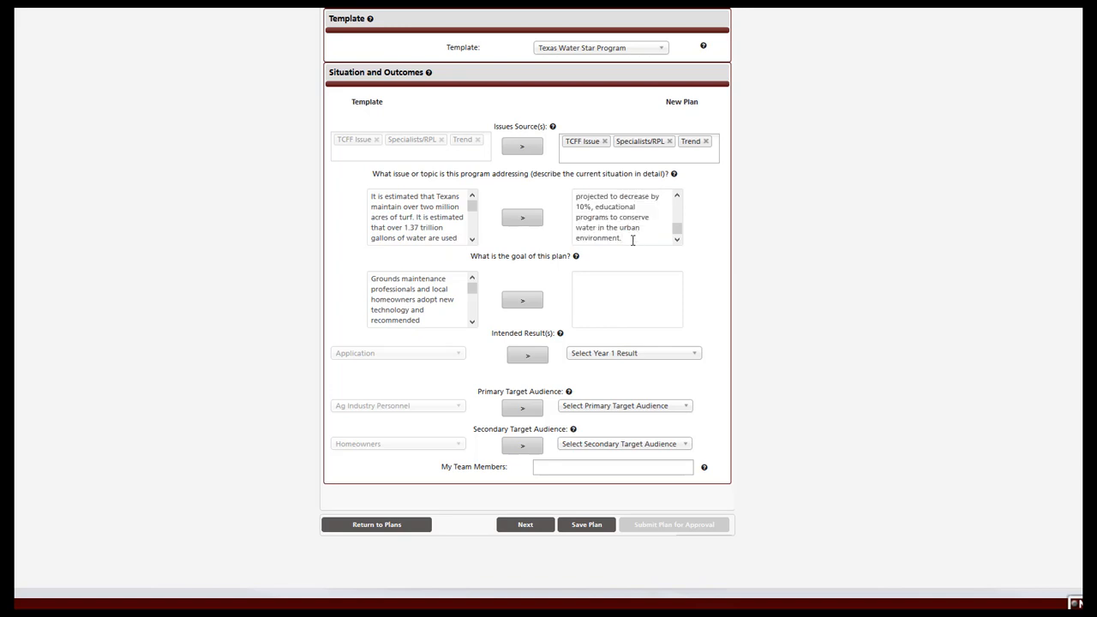
{"action": "type", "text": "This is an addition"}
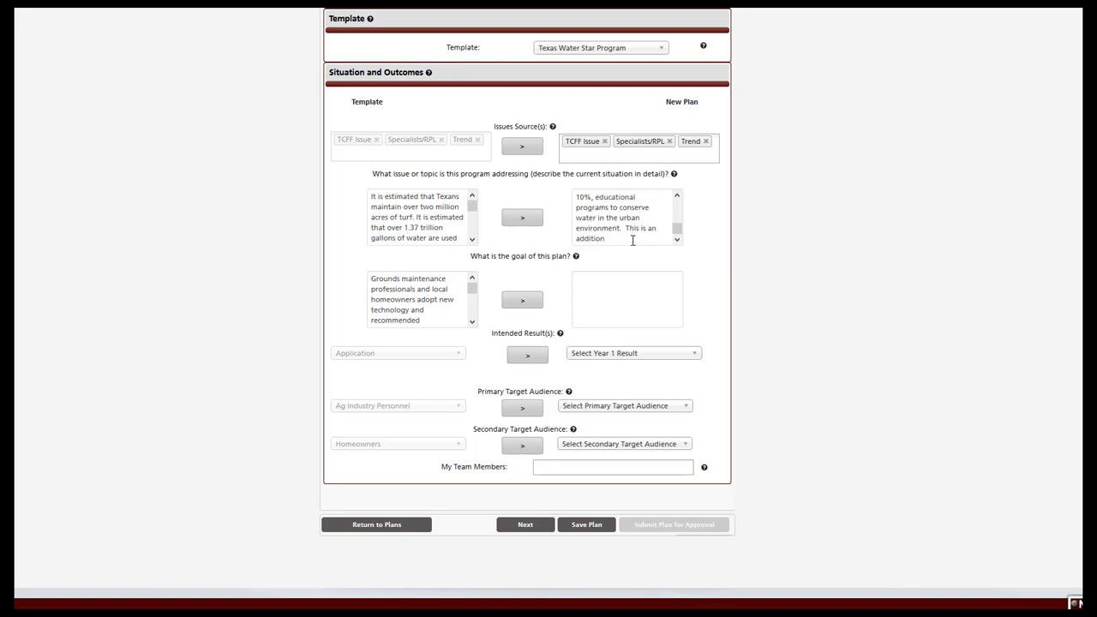
Step: Enter the new plan's goal as "this is my own goal..the template goal doesn't apply" instead of copying the template's goal
{"action": "left_click", "coordinate": [608, 301]}
{"action": "type", "text": "this is my own goal..the templat"}
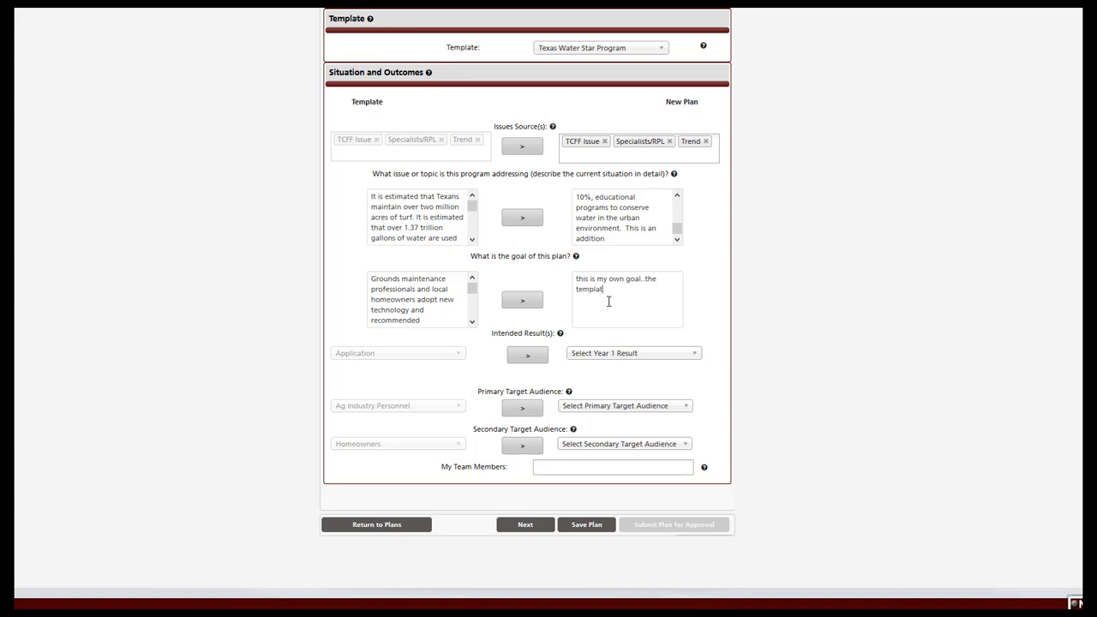
{"action": "type", "text": "e goal doesn't apply"}
Step: Copy the template's intended result Application, primary audience Ag Industry Personnel and secondary audience Homeowners into the new plan
{"action": "left_click", "coordinate": [531, 356]}
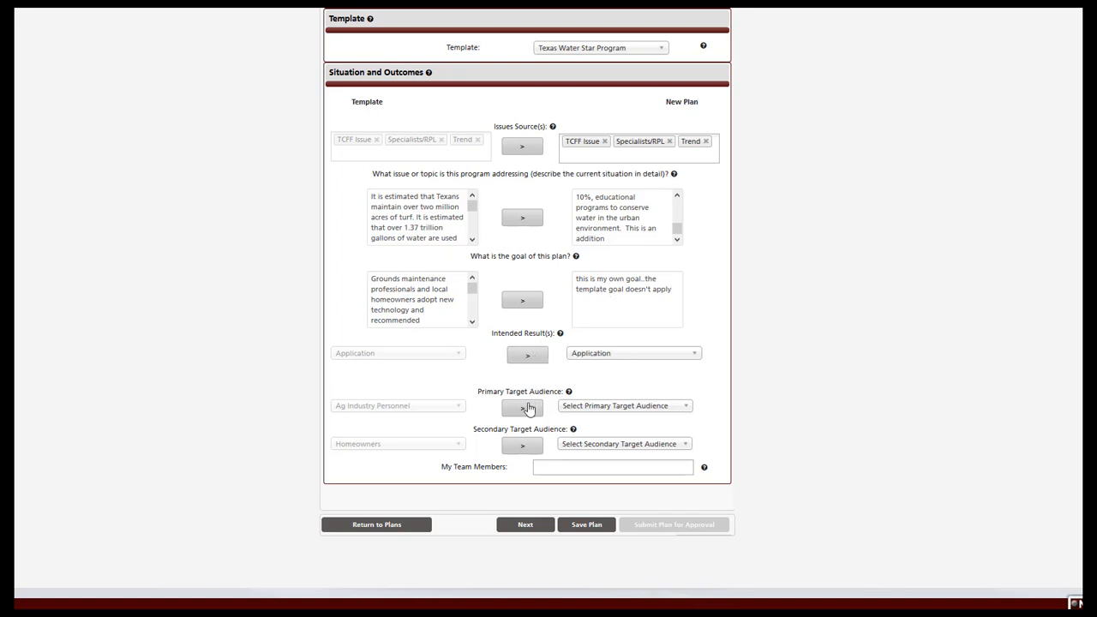
{"action": "left_click", "coordinate": [523, 409]}
{"action": "left_click", "coordinate": [520, 448]}
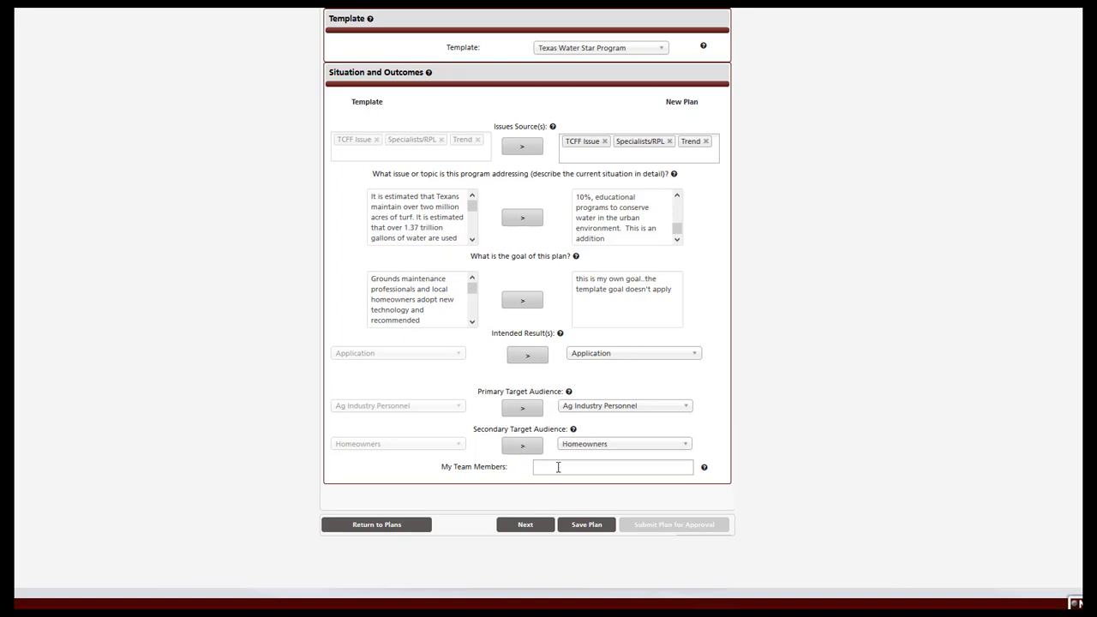
Step: Proceed to the Educational Approach section and copy the template's educational approach description into the new plan
{"action": "left_click", "coordinate": [537, 532]}
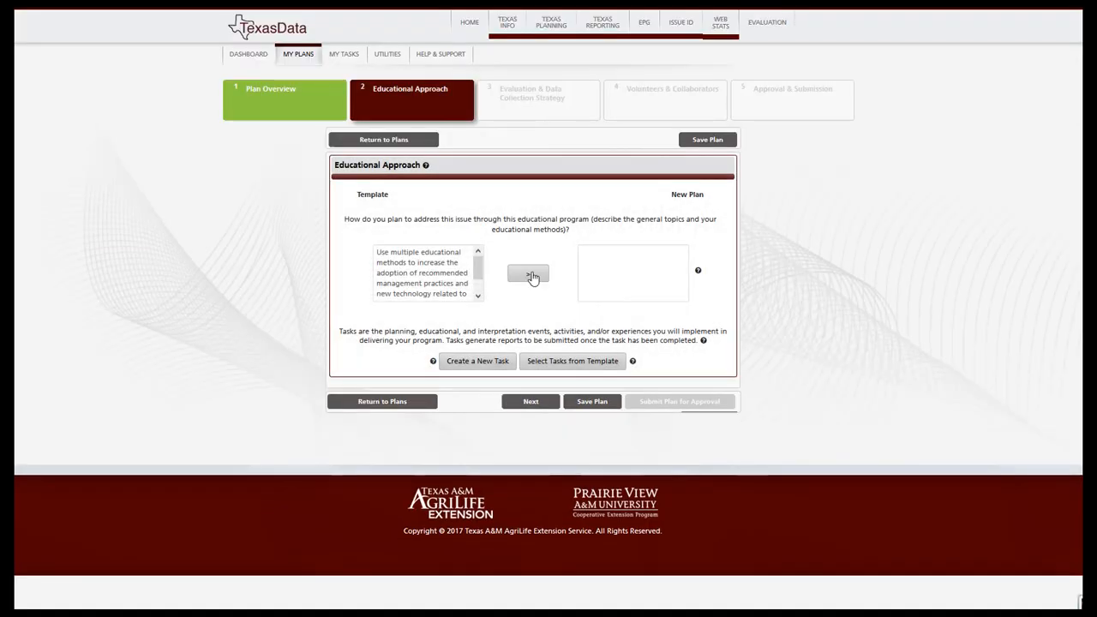
{"action": "left_click", "coordinate": [531, 275]}
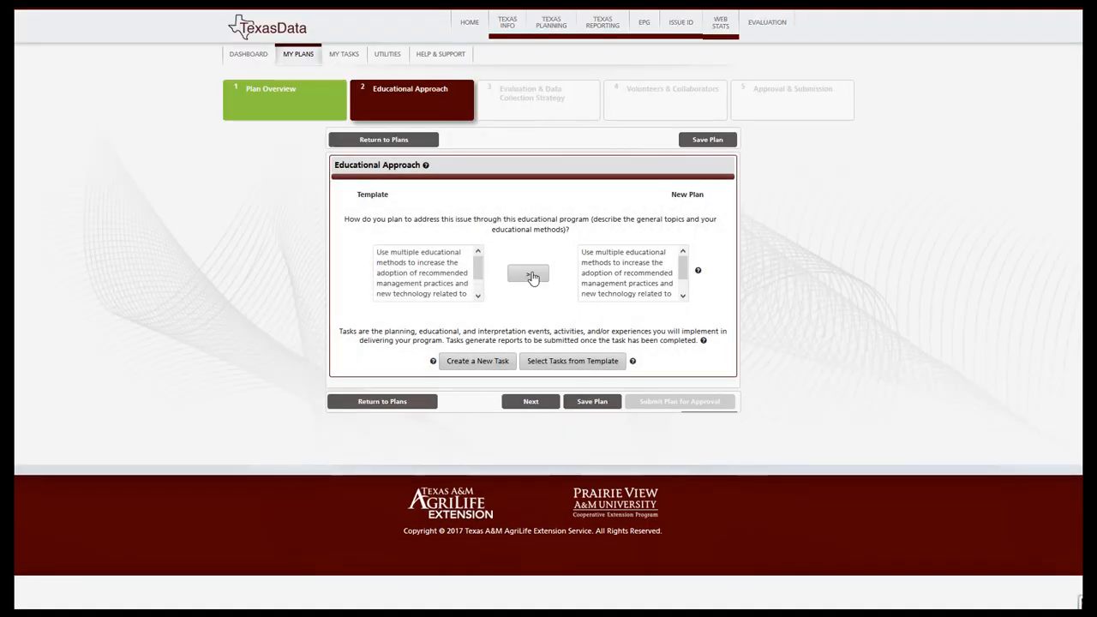
Step: Add the template tasks Texas Water Star Committee, dated 01-01-2017, and Mass Media-Information Distribution, dated 02-01-2017, to the new plan
{"action": "left_click", "coordinate": [596, 368]}
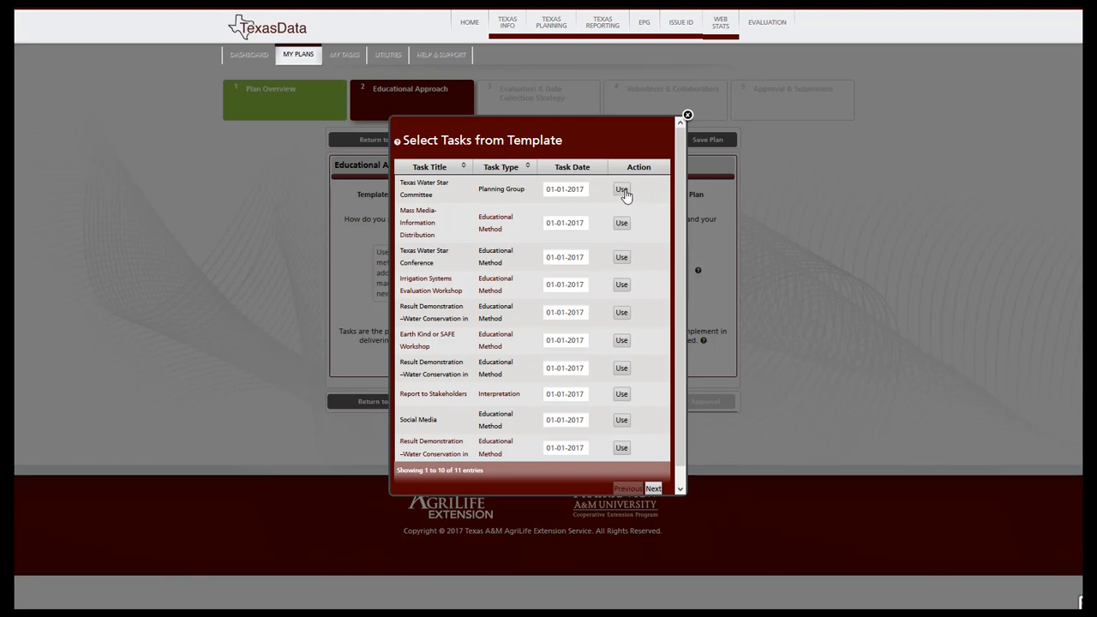
{"action": "left_click", "coordinate": [622, 190]}
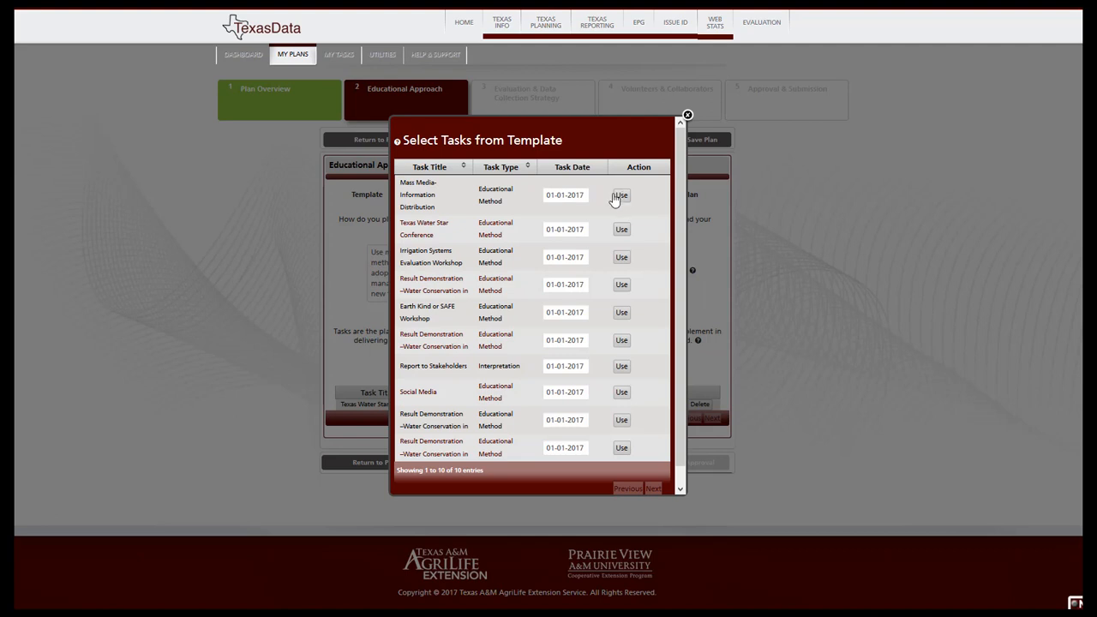
{"action": "left_click", "coordinate": [550, 195]}
{"action": "left_click", "coordinate": [599, 215]}
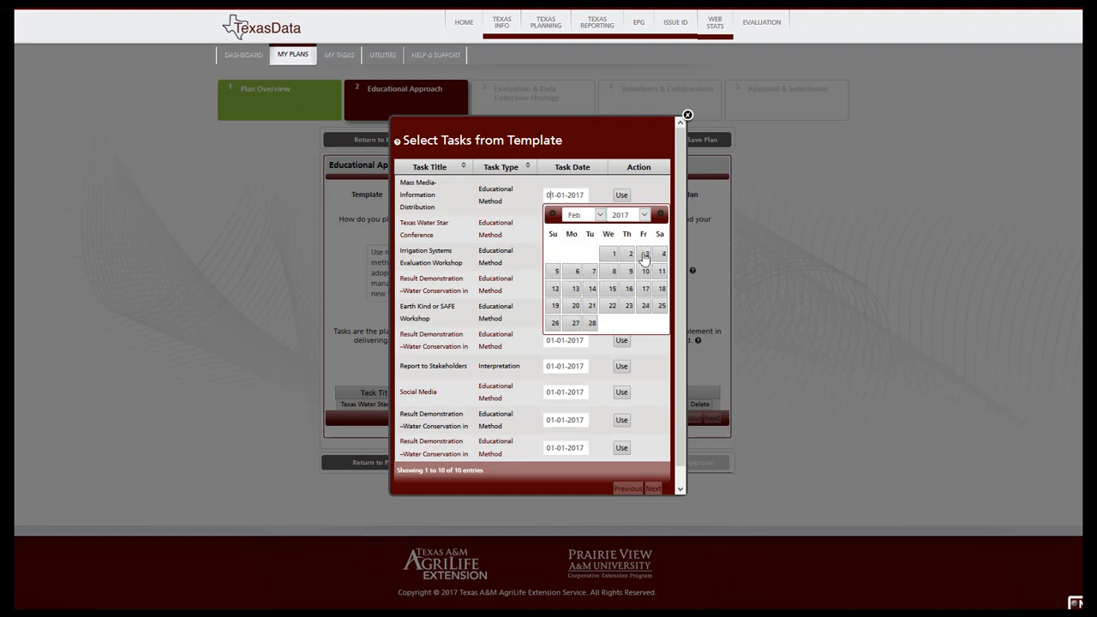
{"action": "left_click", "coordinate": [612, 254]}
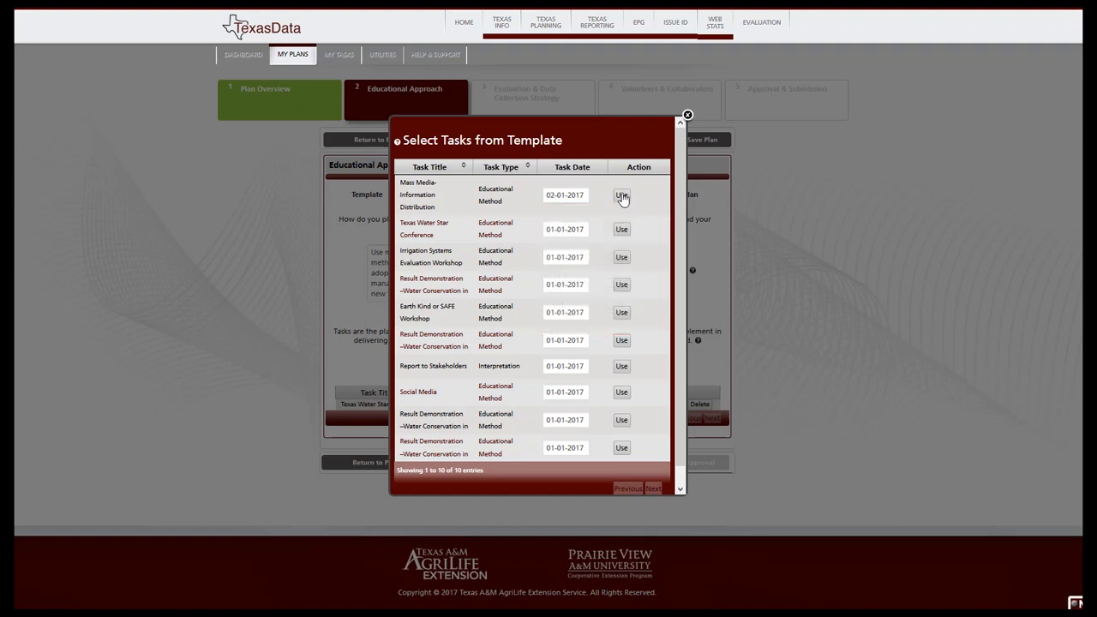
{"action": "left_click", "coordinate": [621, 196]}
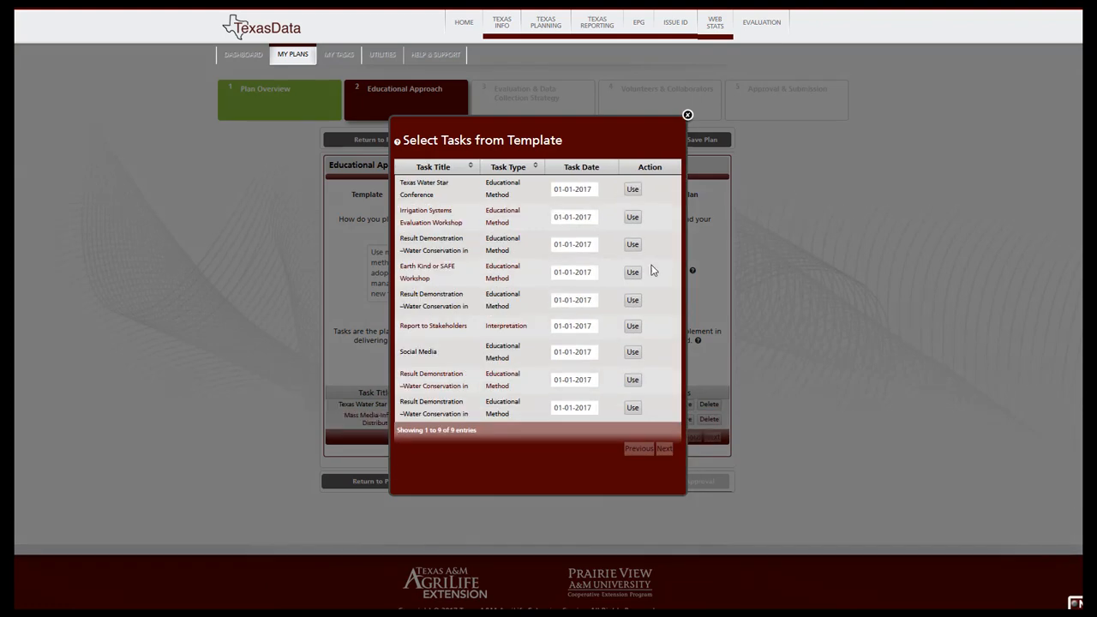
{"action": "left_click", "coordinate": [687, 115]}
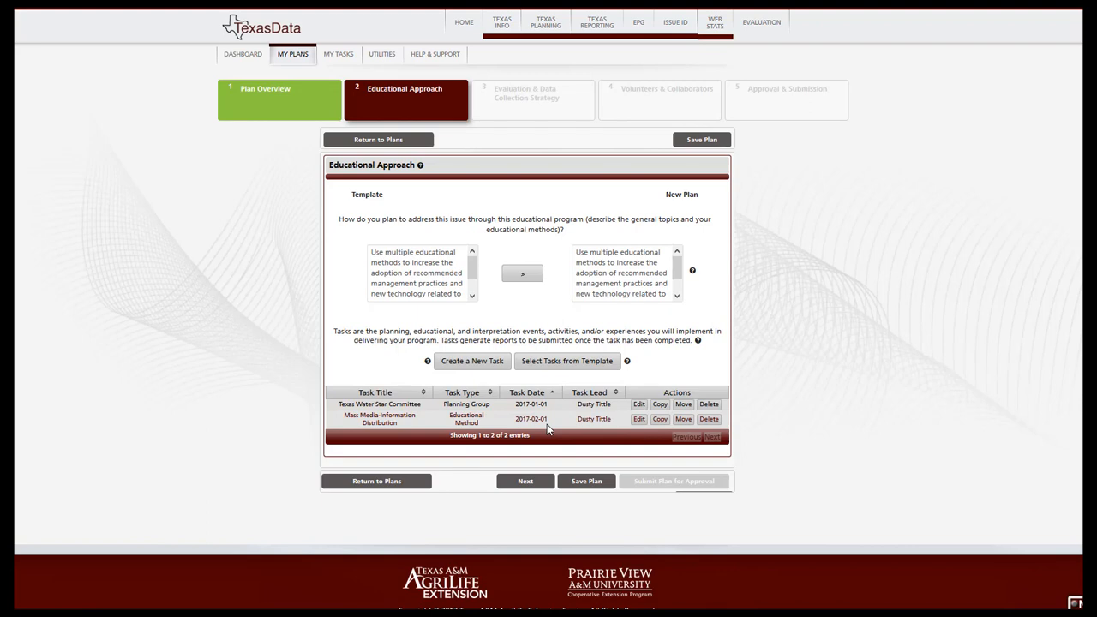
Step: Save the plan and copy the template's evaluation description into the new plan's Evaluation & Data Collection Strategy section
{"action": "left_click", "coordinate": [595, 484]}
{"action": "left_click", "coordinate": [525, 483]}
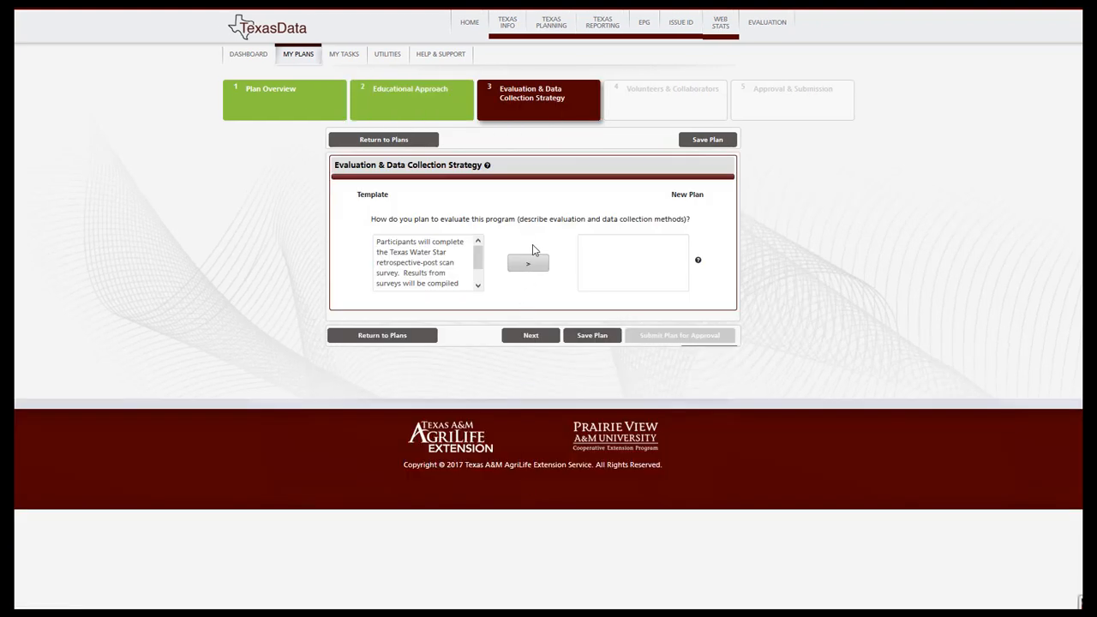
{"action": "left_click", "coordinate": [527, 264]}
Step: Copy the template's volunteer description into the new plan's Volunteers & Collaborators section and proceed to Approval & Submission
{"action": "left_click", "coordinate": [532, 335]}
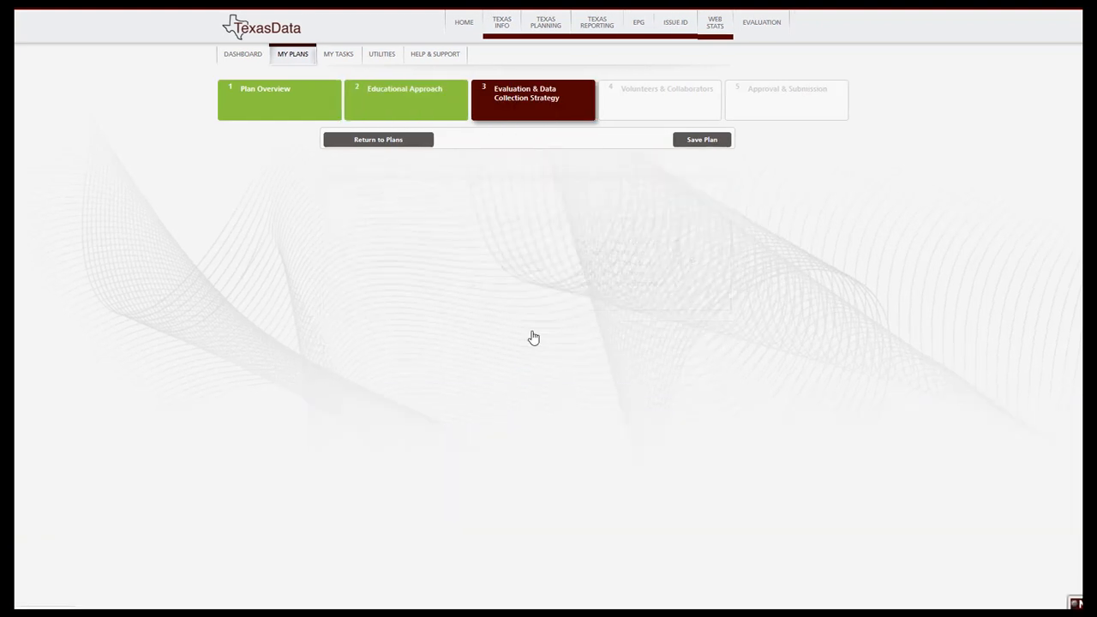
{"action": "left_click", "coordinate": [535, 267]}
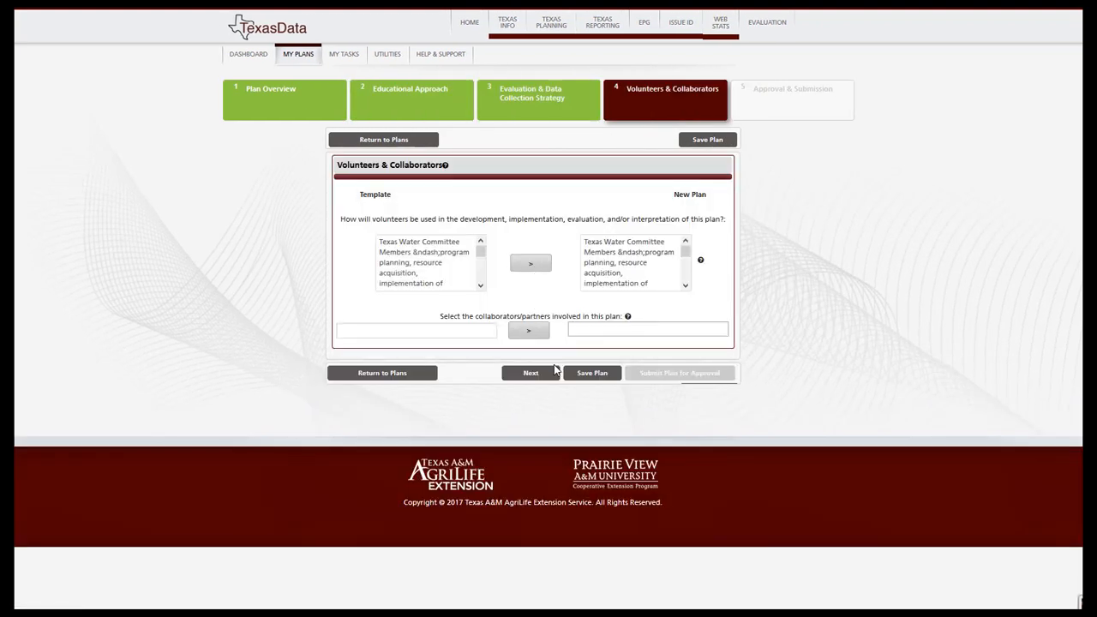
{"action": "left_click", "coordinate": [531, 373]}
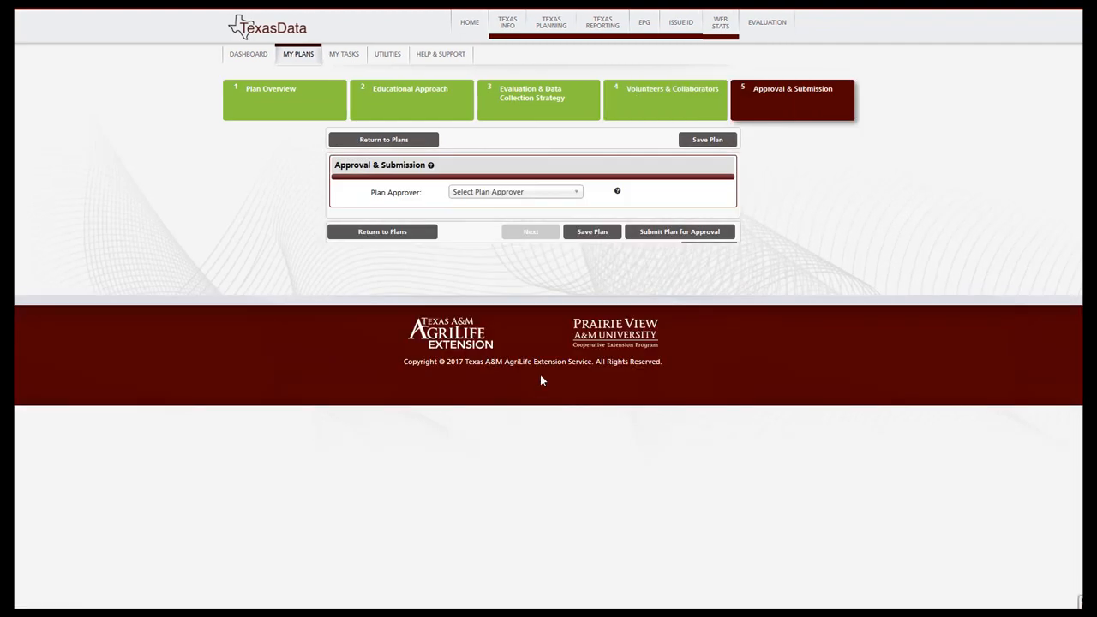